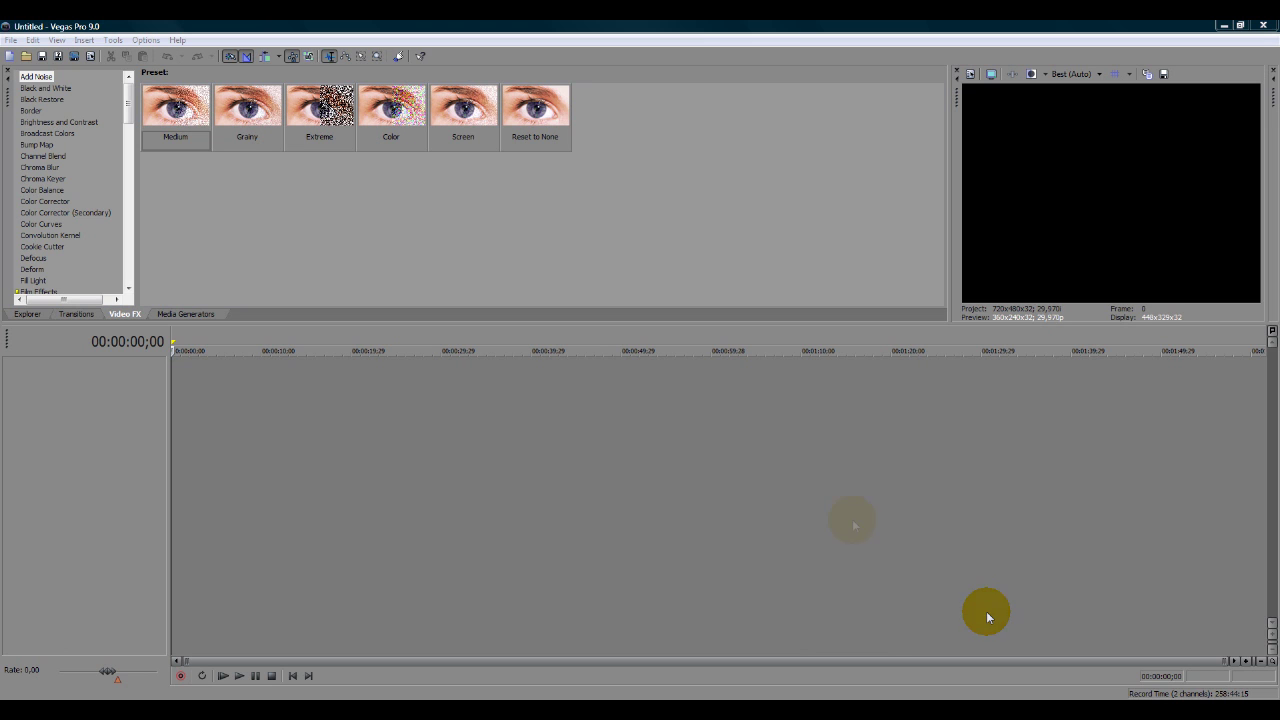
- Start a new project from the HD 1080-50i template (1920x1080, 25 fps)
{"action": "left_click", "coordinate": [12, 40]}
{"action": "mouse_move", "coordinate": [32, 40]}
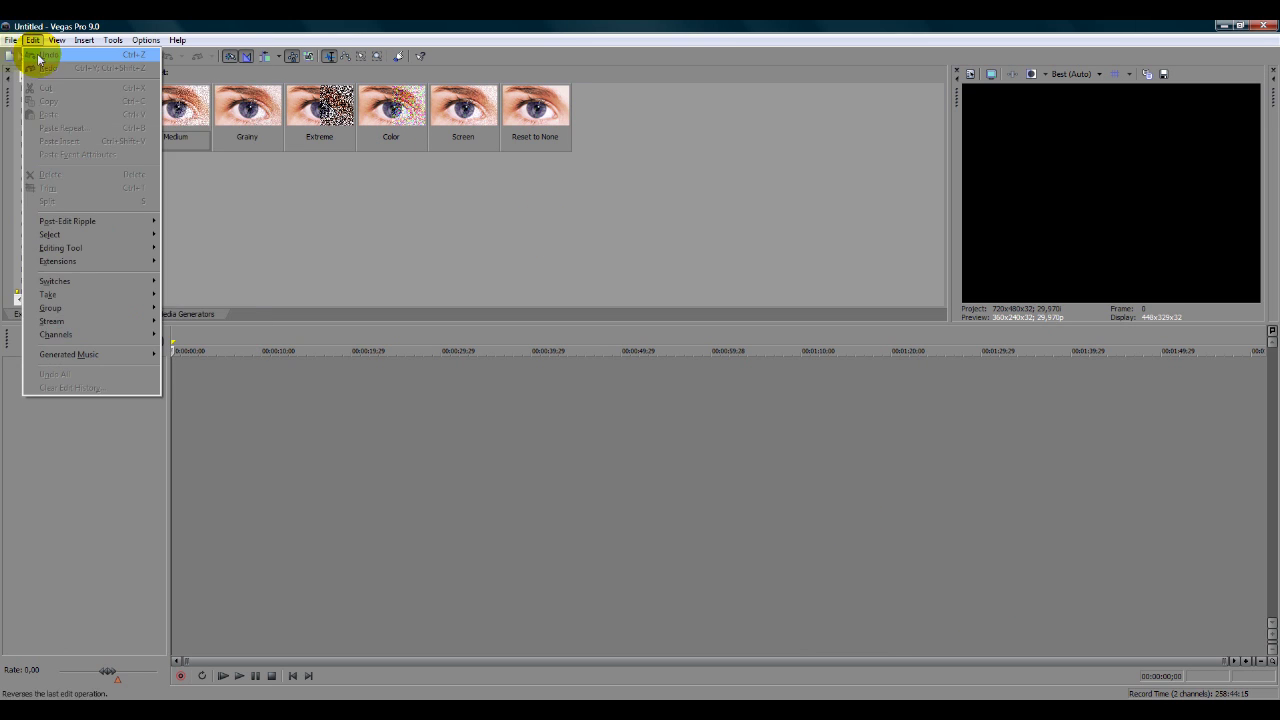
{"action": "left_click", "coordinate": [25, 54]}
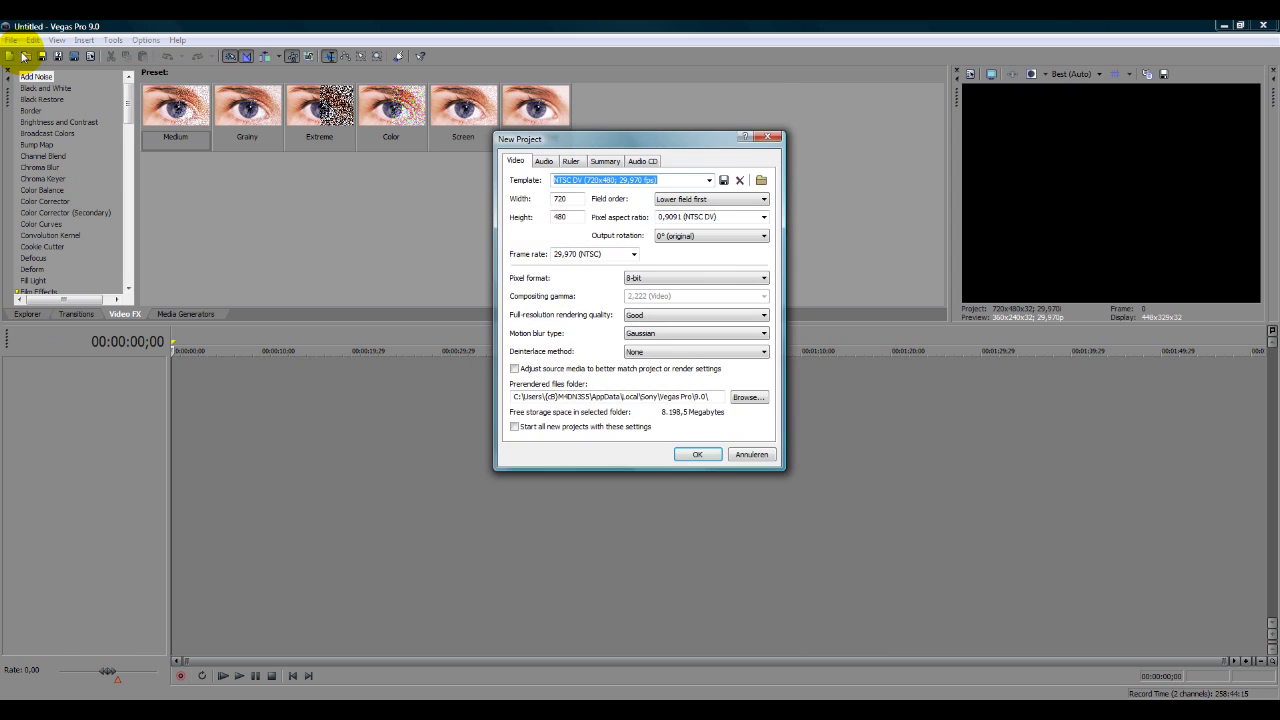
{"action": "left_click", "coordinate": [710, 181]}
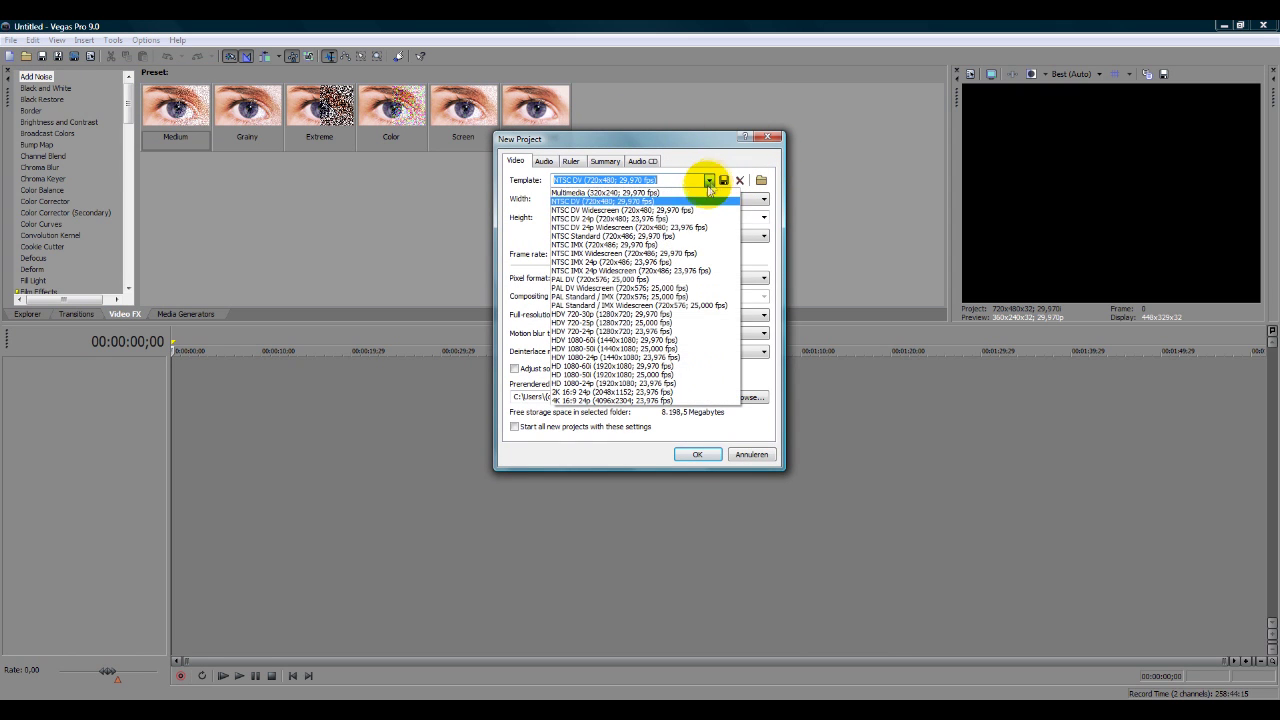
{"action": "left_click", "coordinate": [640, 375]}
- Confirm the HD project settings and insert an empty video track into the timeline
{"action": "left_click", "coordinate": [697, 454]}
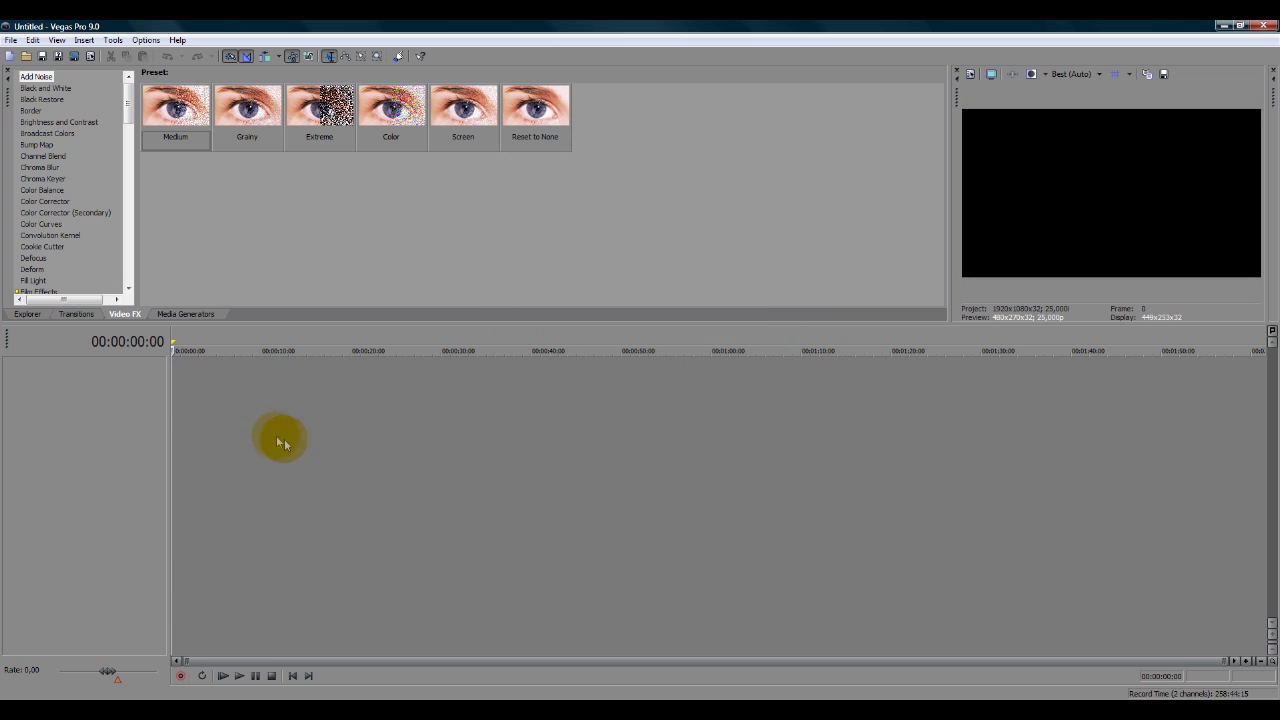
{"action": "right_click", "coordinate": [106, 389]}
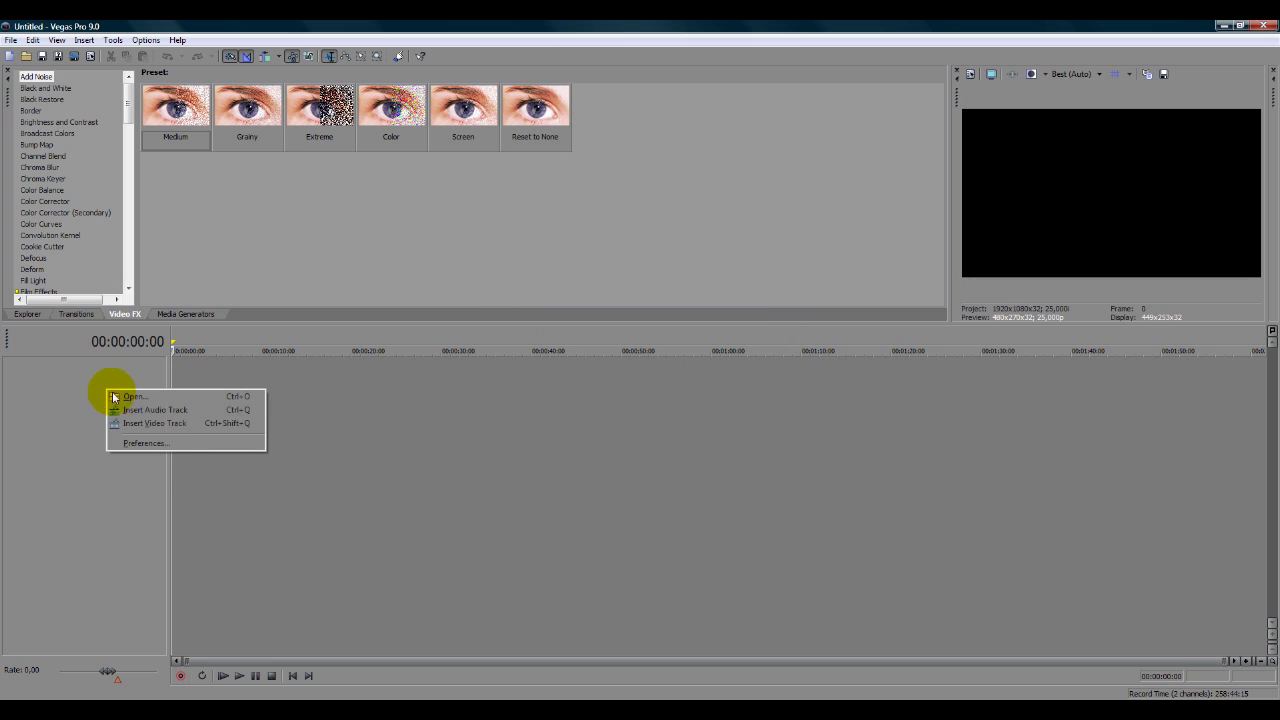
{"action": "left_click", "coordinate": [166, 424]}
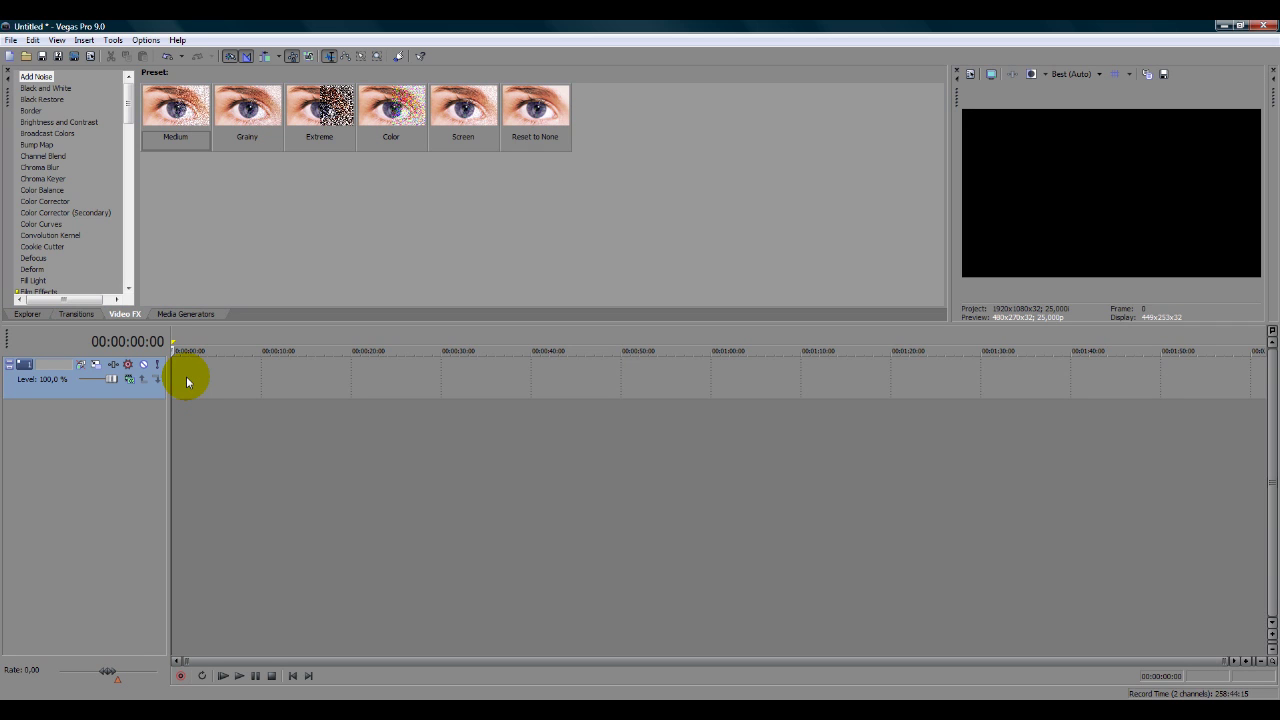
{"action": "right_click", "coordinate": [189, 377]}
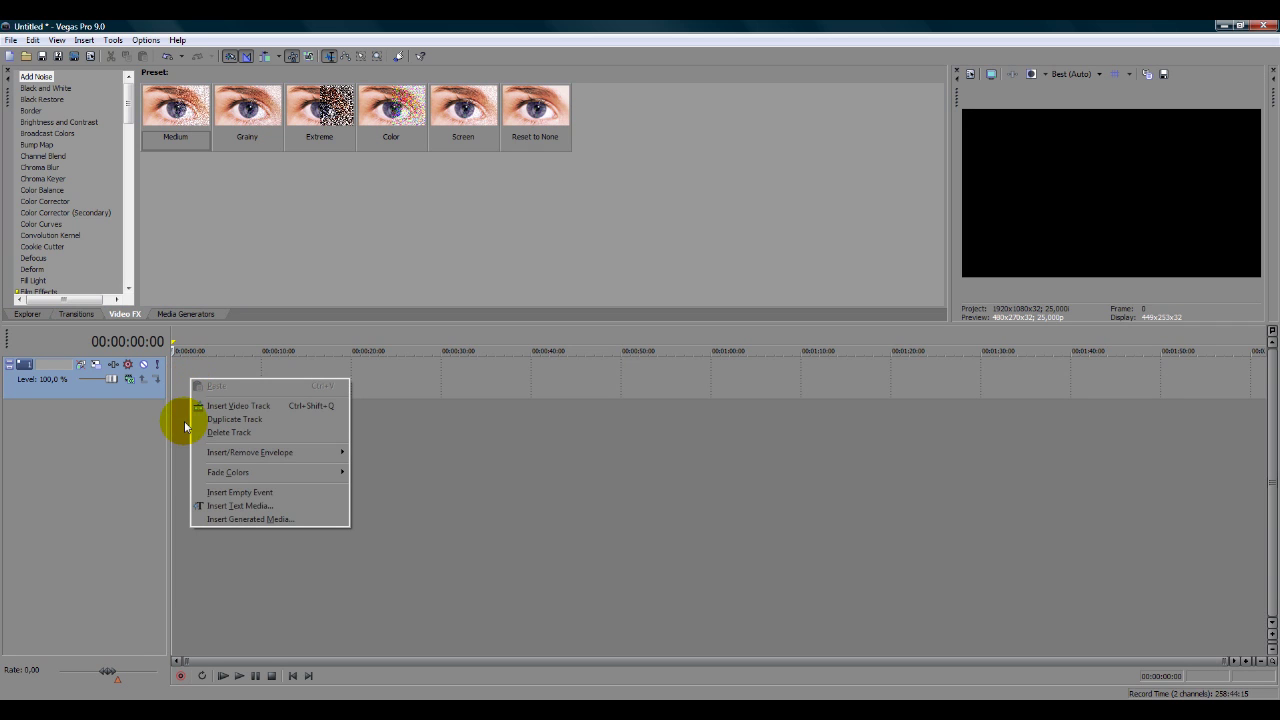
- Insert a text event on the video track and replace Sample Text with 'SonyVegas7Tuts'
{"action": "left_click", "coordinate": [250, 506]}
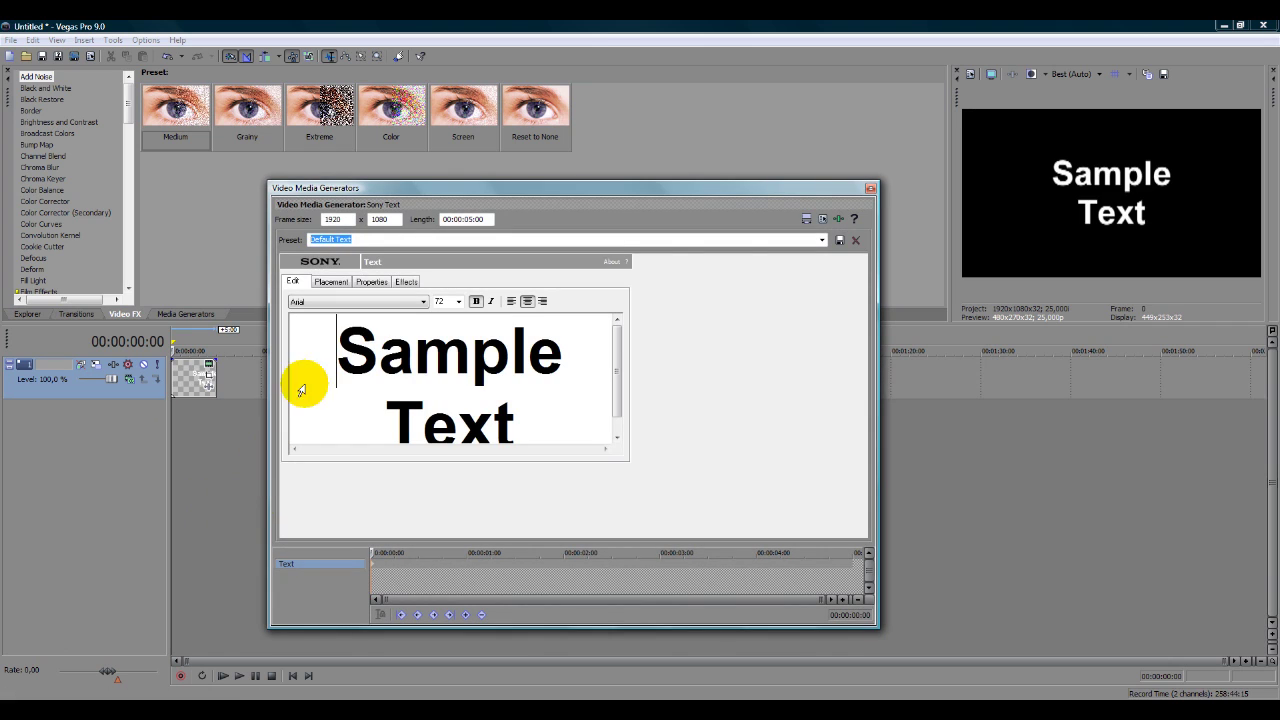
{"action": "left_click_drag", "start_coordinate": [346, 346], "coordinate": [572, 416]}
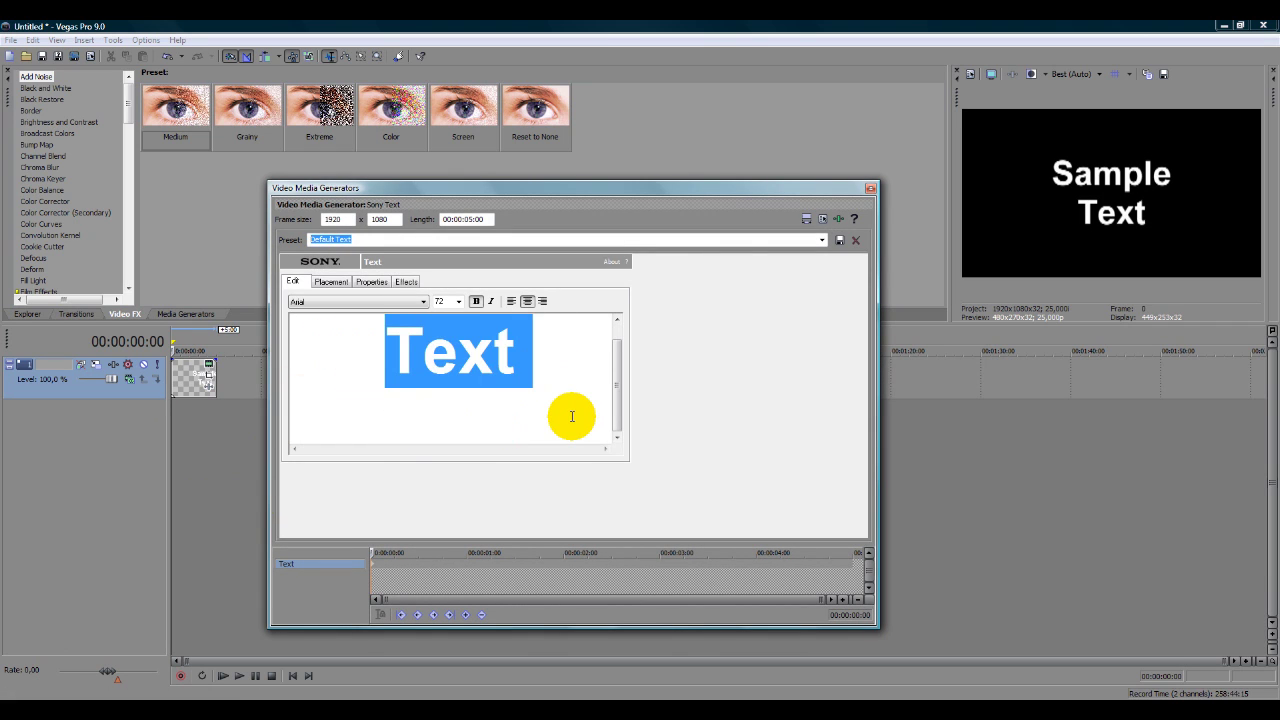
{"action": "key", "text": "Delete"}
{"action": "type", "text": "SonyVeg"}
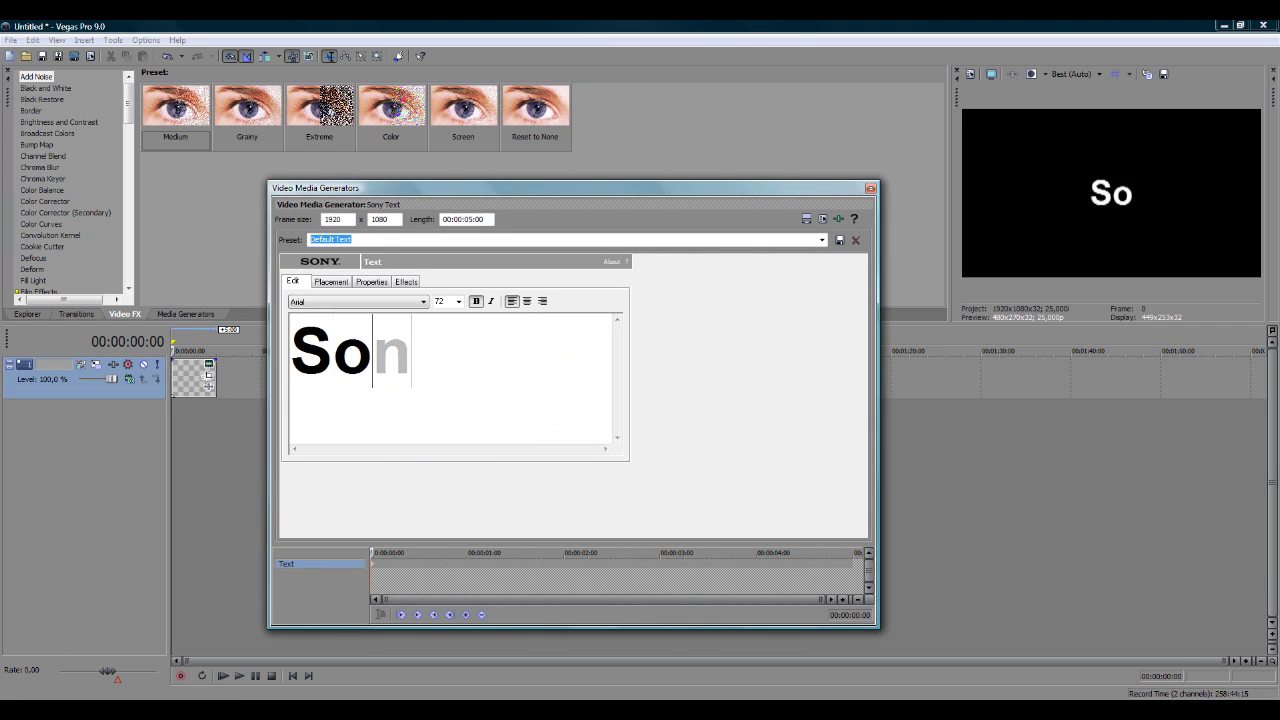
{"action": "type", "text": "as"}
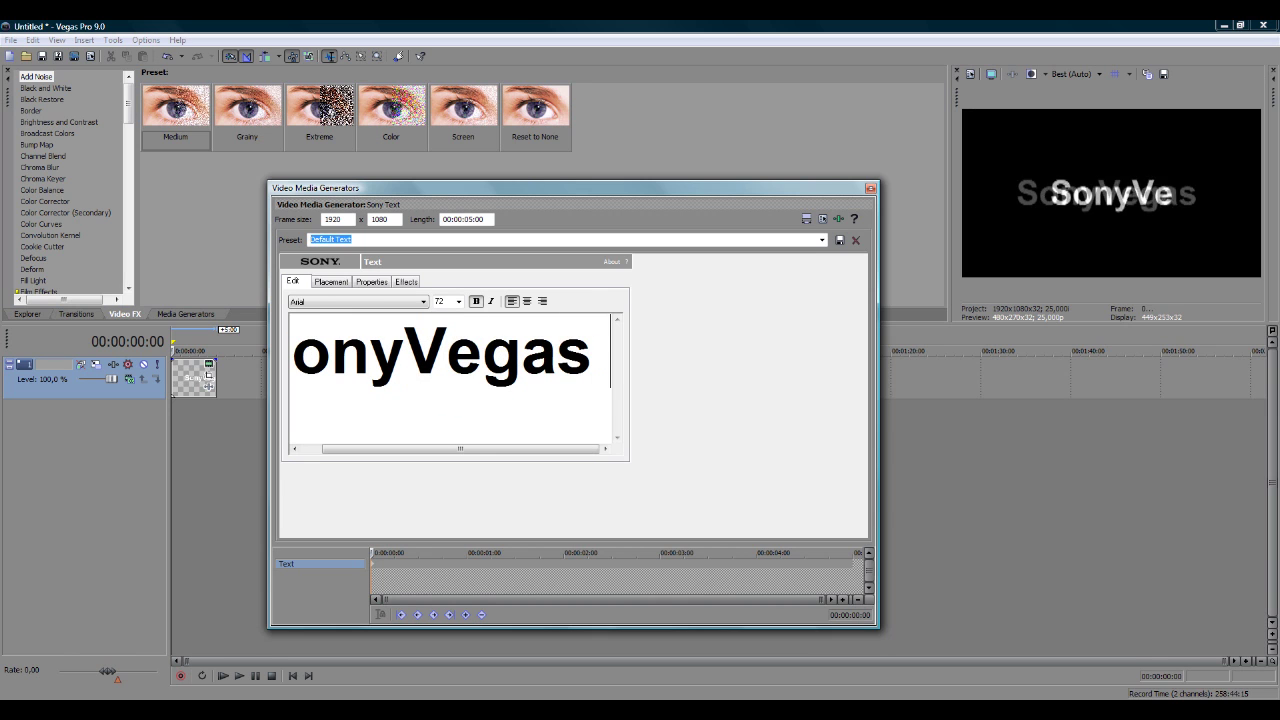
{"action": "type", "text": "7Tuts"}
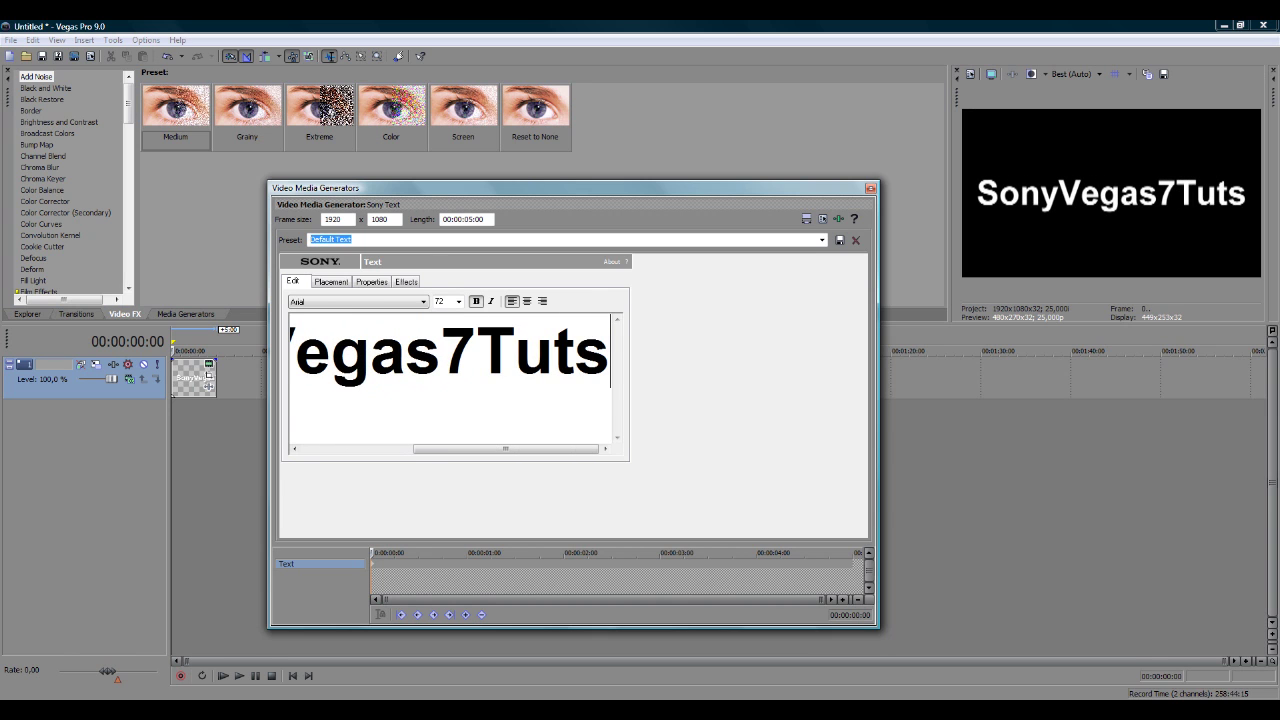
{"action": "scroll", "coordinate": [440, 301], "scroll_direction": "down", "scroll_amount": 3}
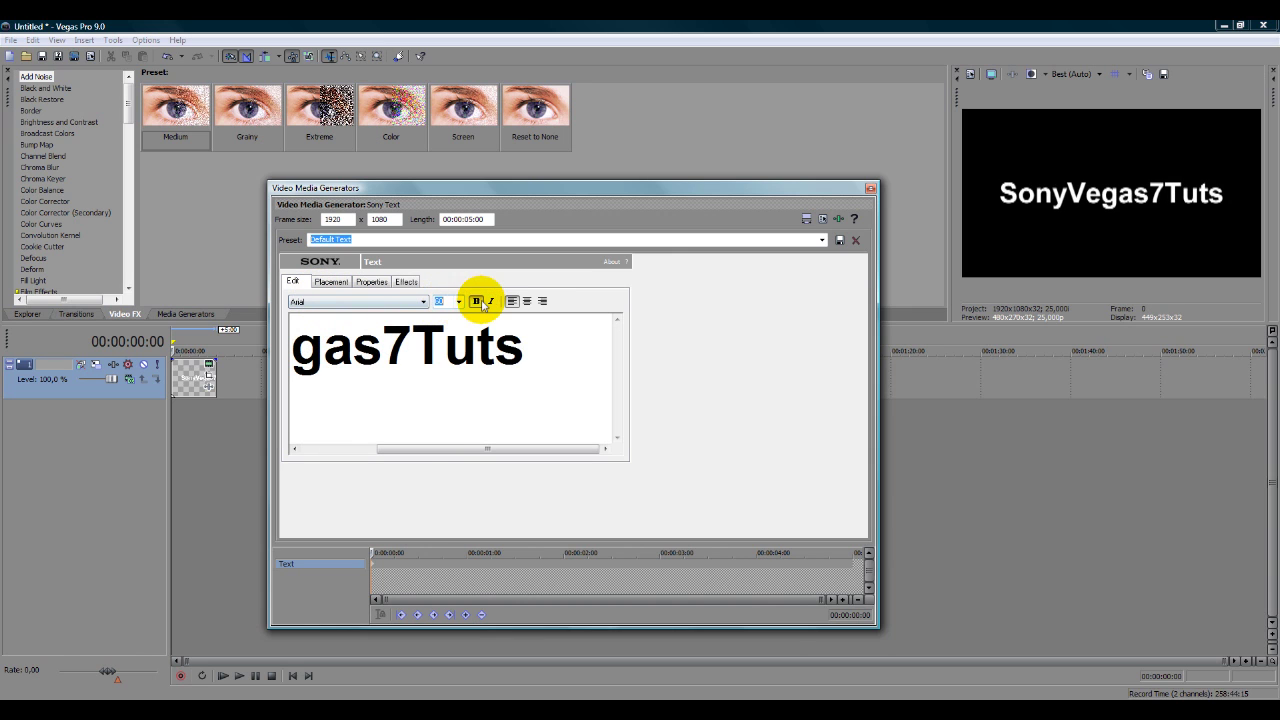
- Turn off bold, set the font to SF Movie Poster, and reduce the font size
{"action": "left_click", "coordinate": [475, 301]}
{"action": "left_click", "coordinate": [385, 302]}
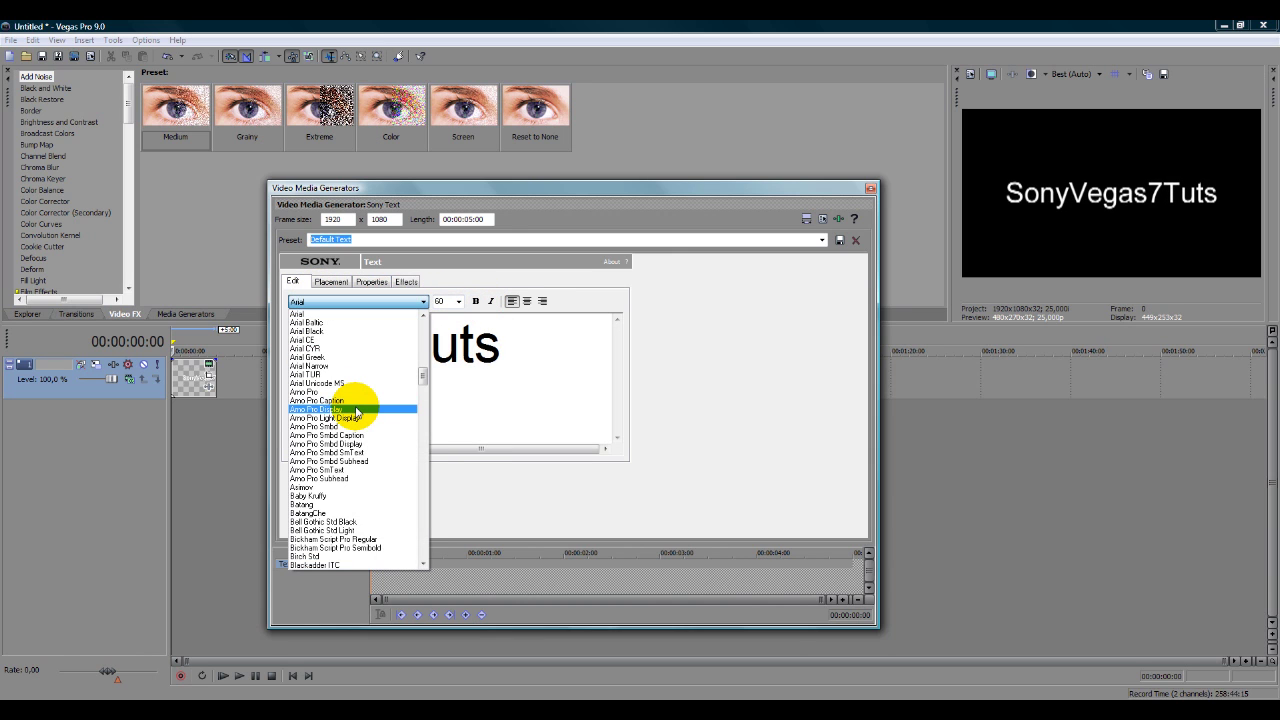
{"action": "key", "text": "s"}
{"action": "scroll", "coordinate": [334, 534], "scroll_direction": "down", "scroll_amount": 2}
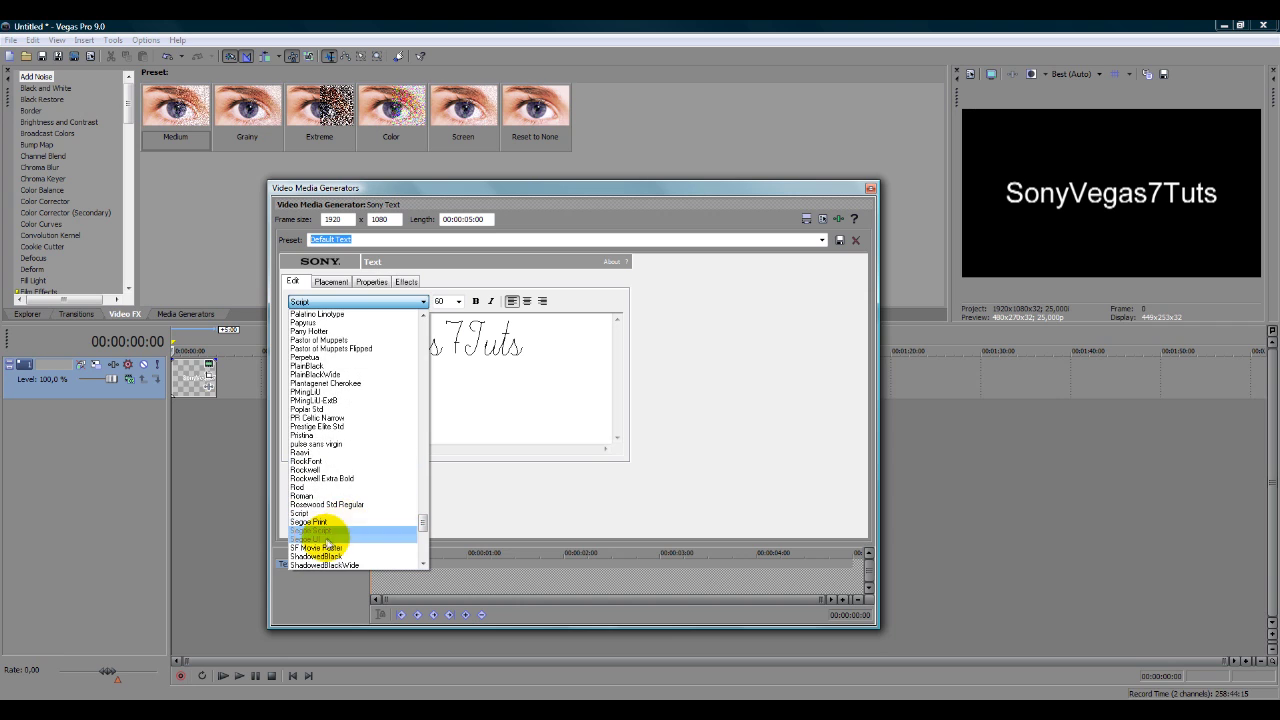
{"action": "left_click", "coordinate": [325, 548]}
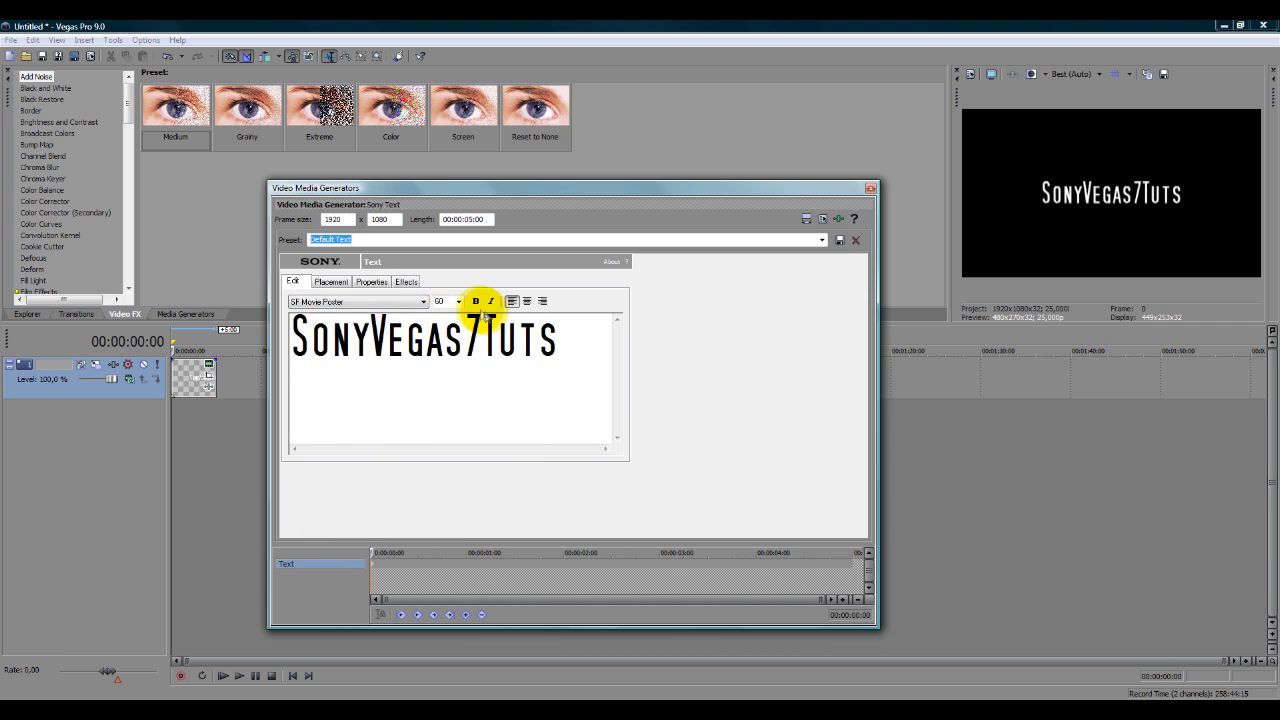
{"action": "left_click", "coordinate": [440, 300]}
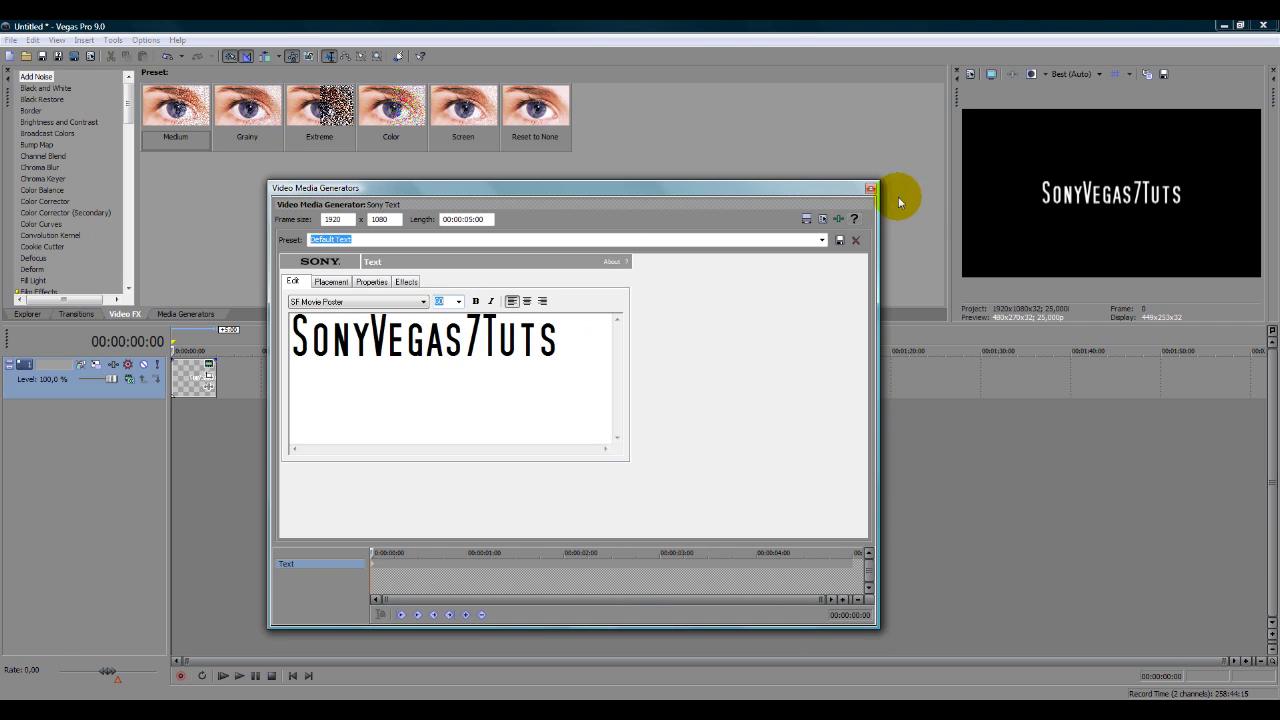
{"action": "left_click", "coordinate": [333, 282]}
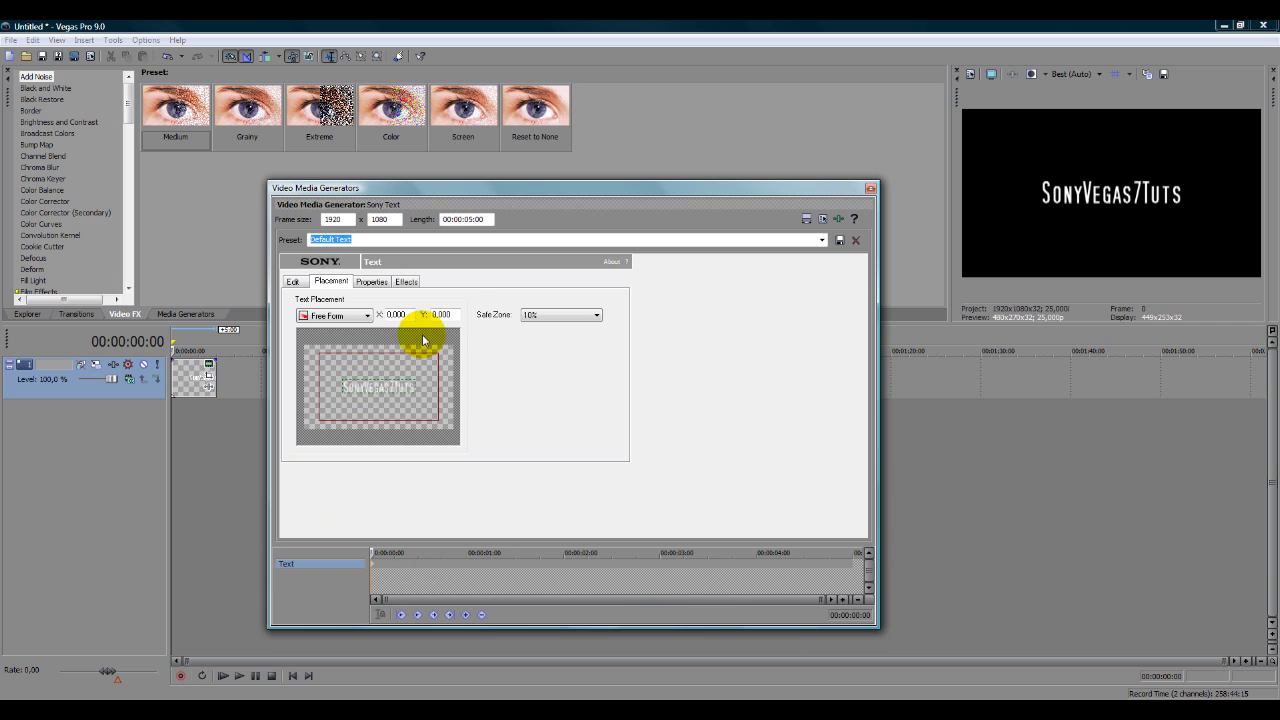
- On the first frame, place the text fully off the right edge at X 1.490, Y 0.000
{"action": "left_click", "coordinate": [446, 315]}
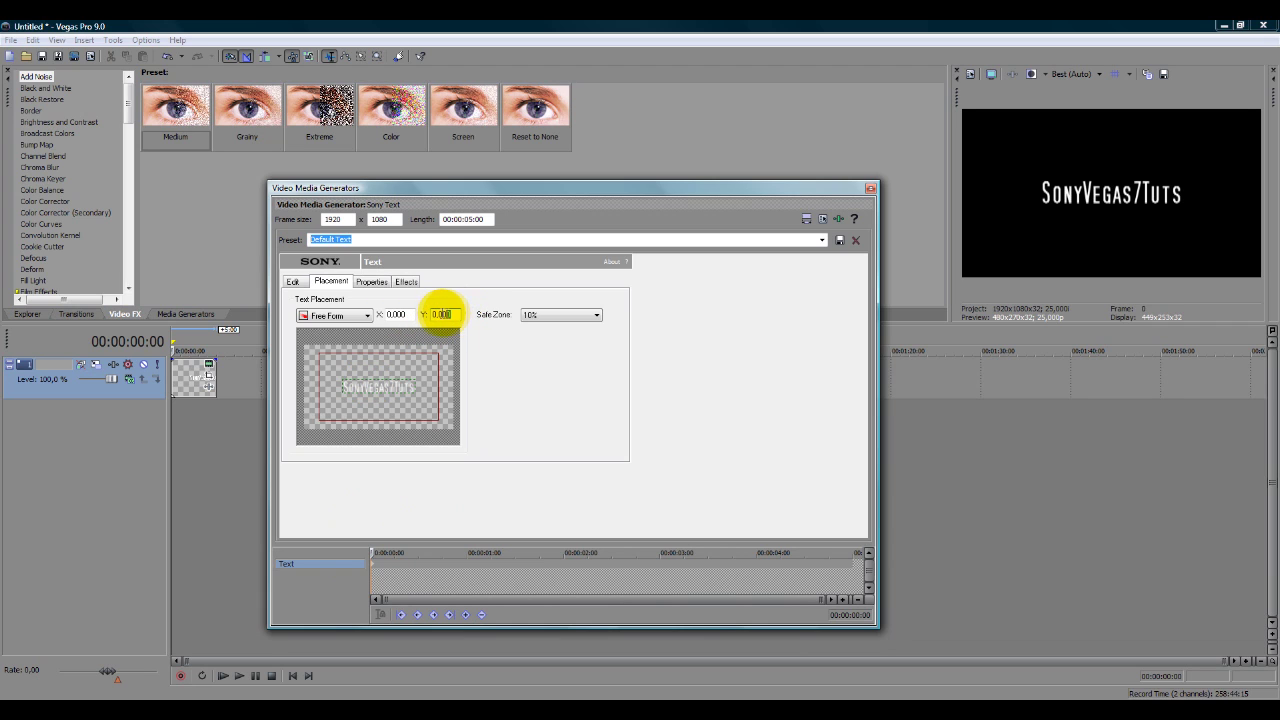
{"action": "double_click", "coordinate": [452, 314]}
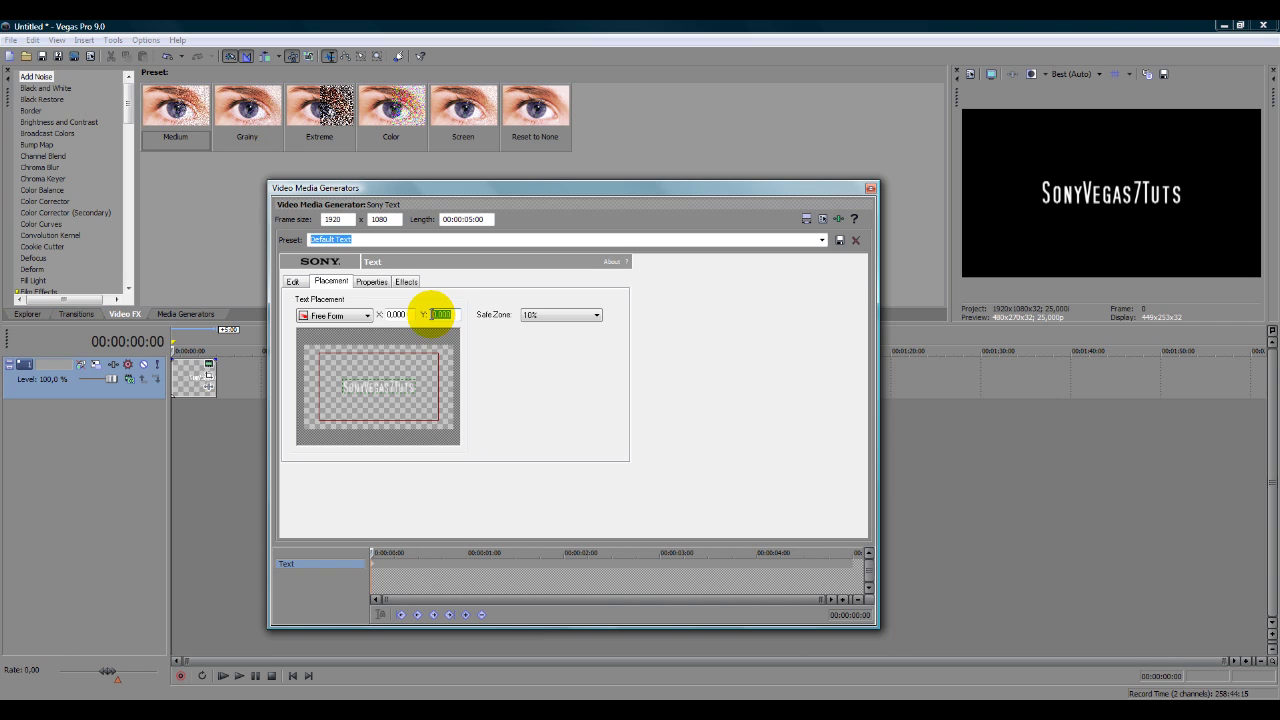
{"action": "mouse_move", "coordinate": [396, 390]}
{"action": "left_mouse_down"}
{"action": "mouse_move", "coordinate": [397, 364]}
{"action": "mouse_move", "coordinate": [399, 406]}
{"action": "mouse_move", "coordinate": [397, 394]}
{"action": "left_mouse_up"}
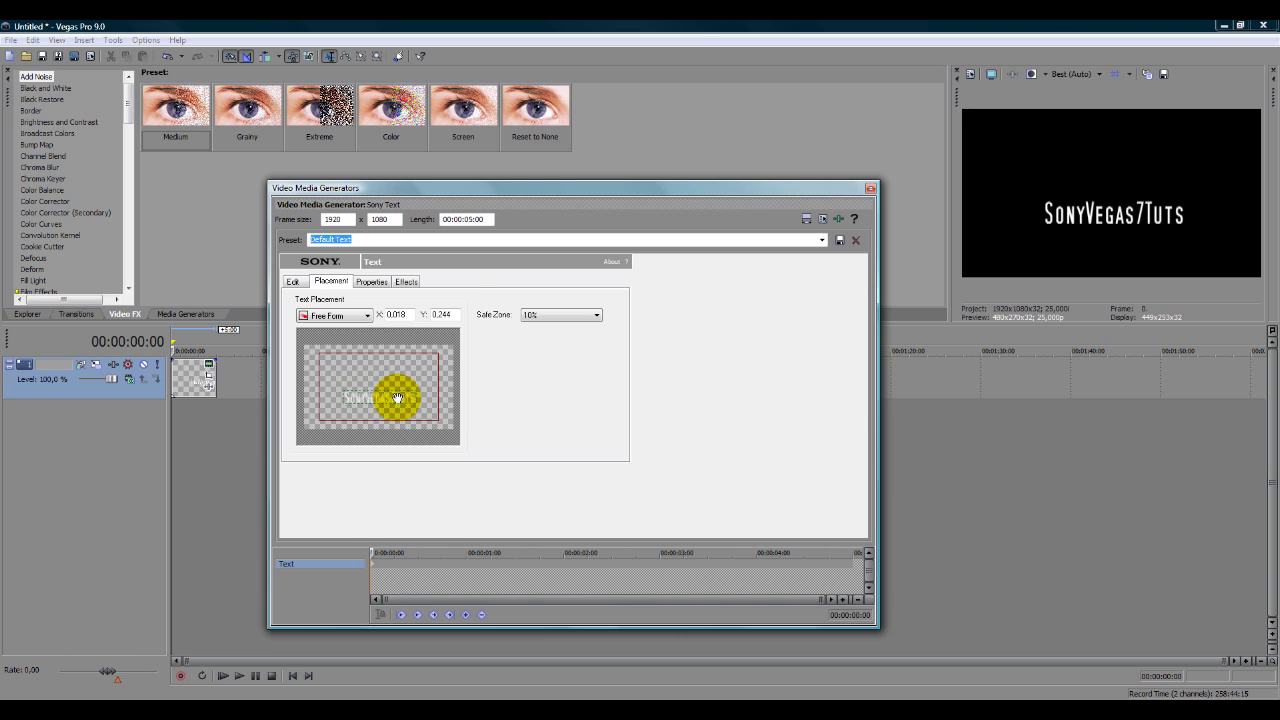
{"action": "double_click", "coordinate": [447, 314]}
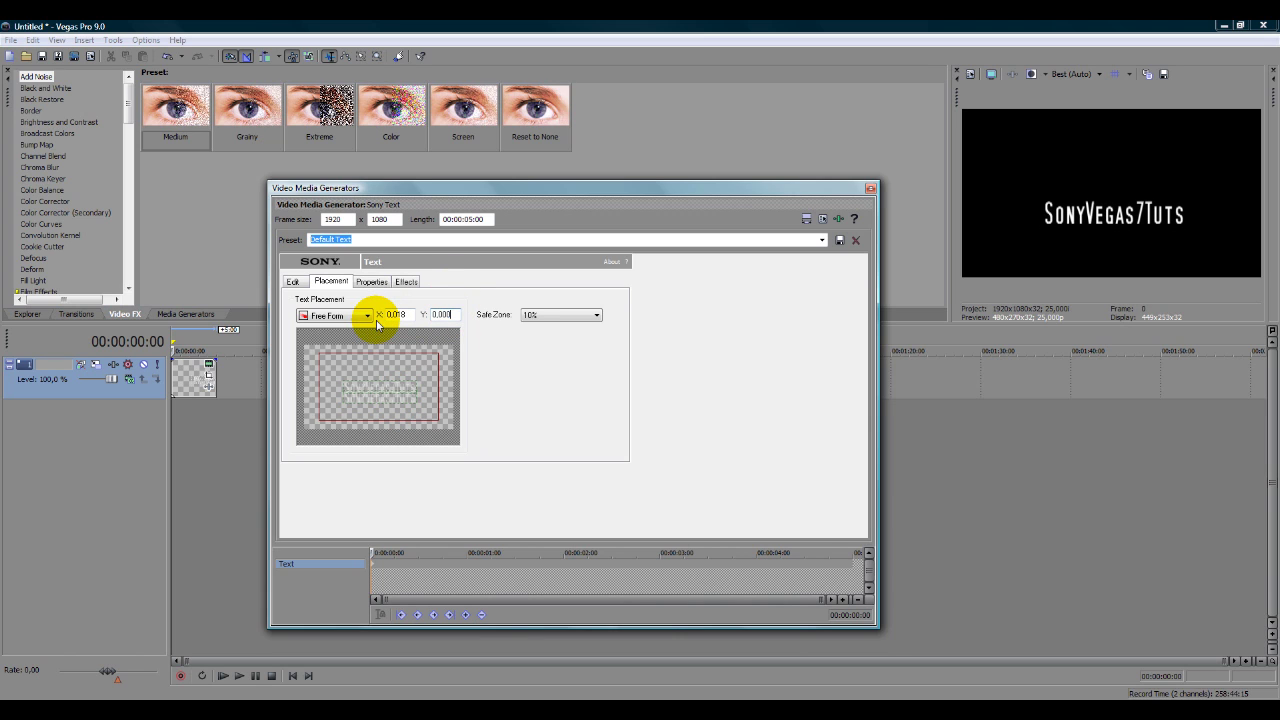
{"action": "type", "text": "0,000"}
{"action": "key", "text": "Return"}
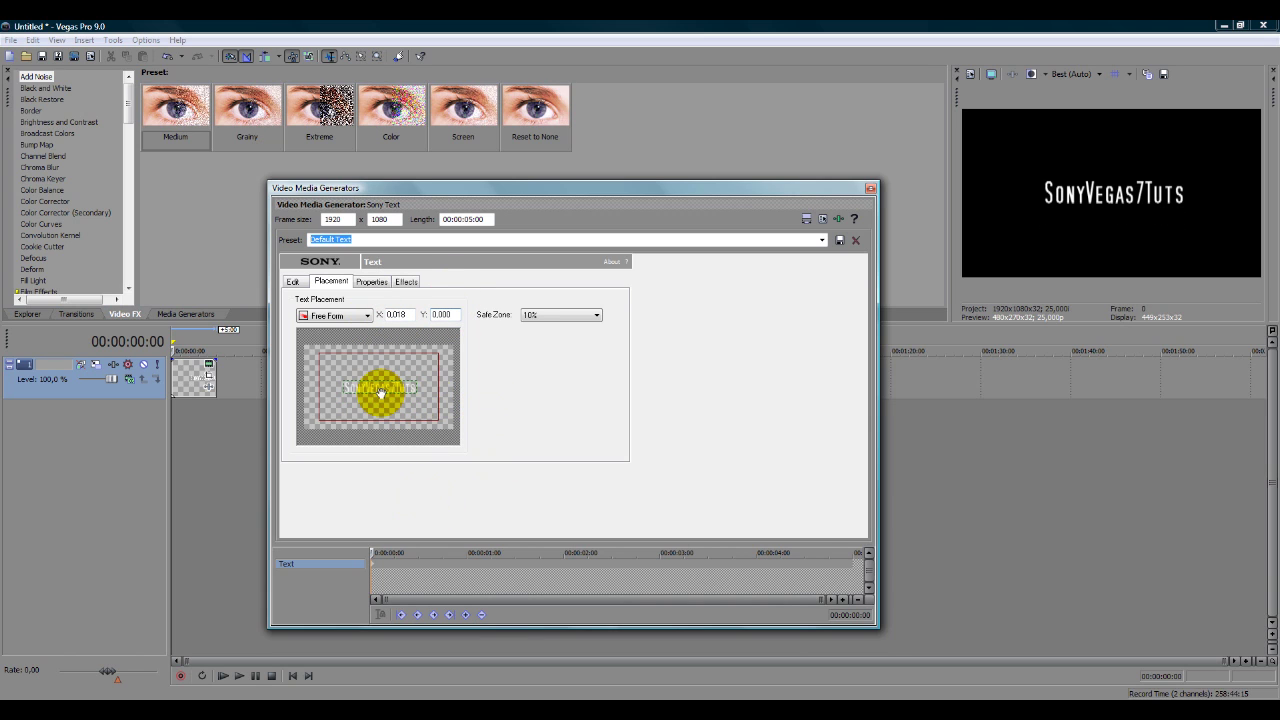
{"action": "left_click_drag", "start_coordinate": [375, 392], "coordinate": [484, 395]}
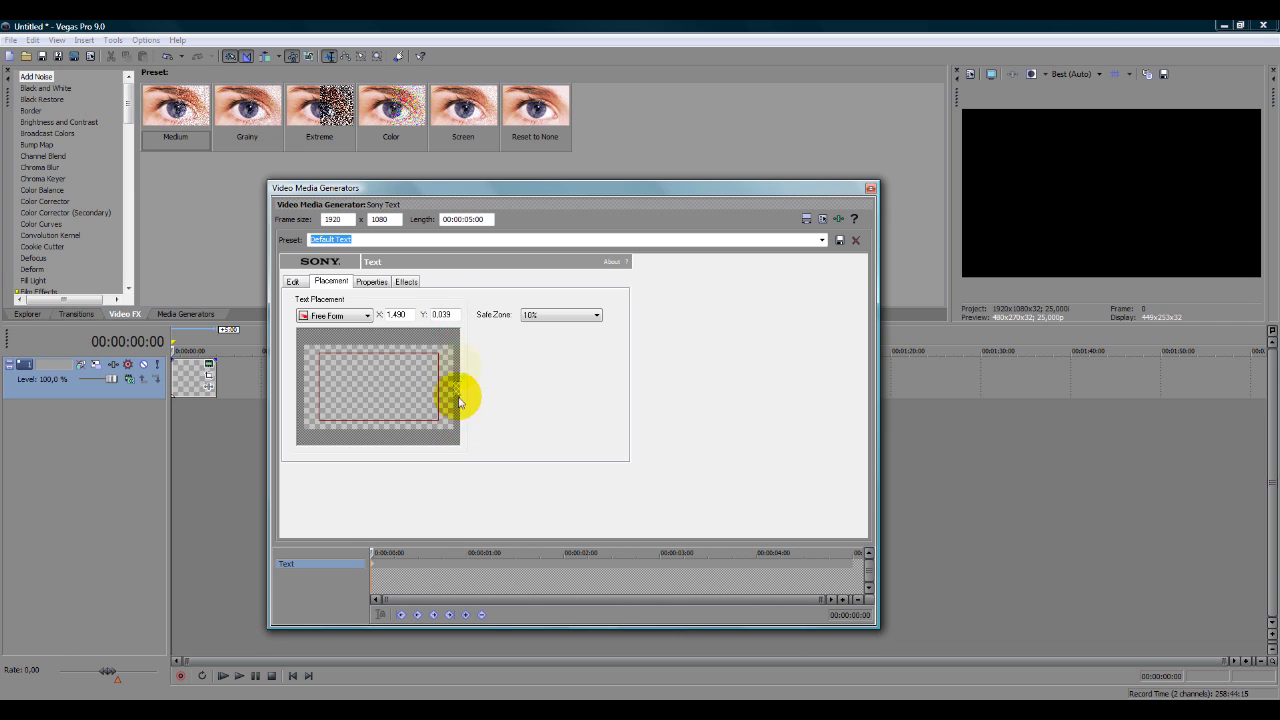
{"action": "left_click", "coordinate": [445, 315]}
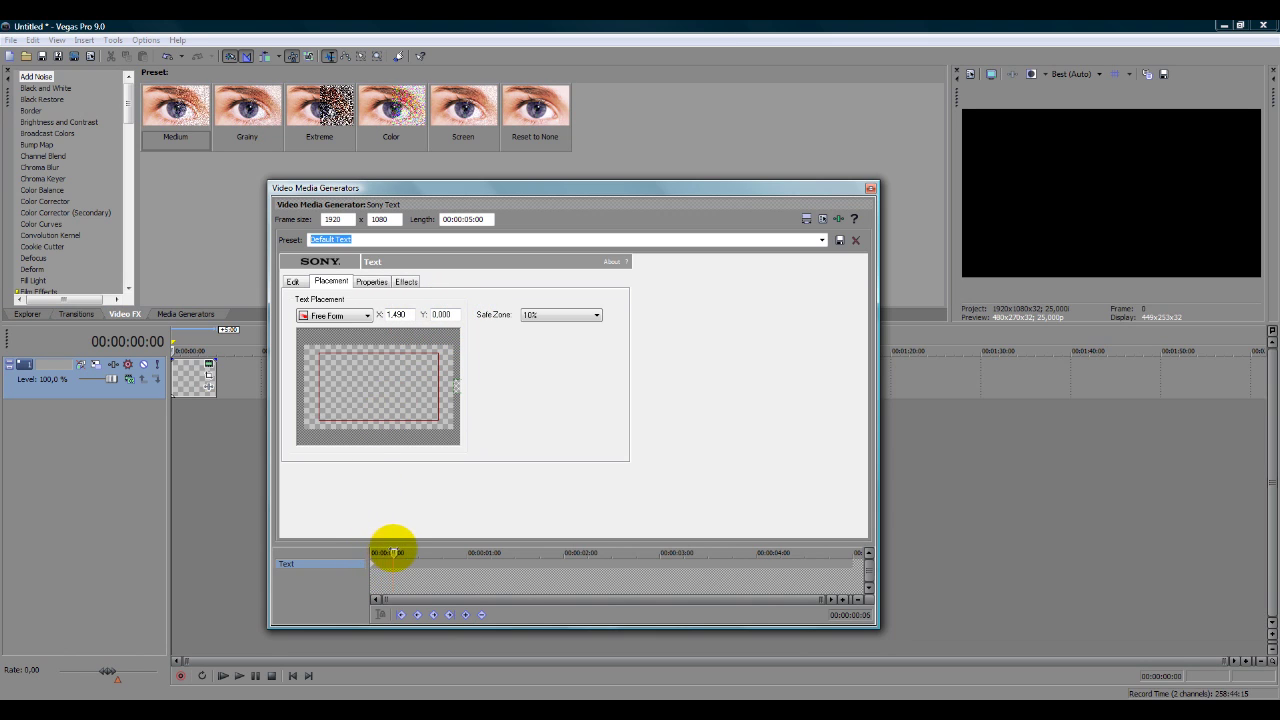
- At 00:00:00:05, bring the text in to X 0.204 with Y 0.000
{"action": "left_click", "coordinate": [391, 552]}
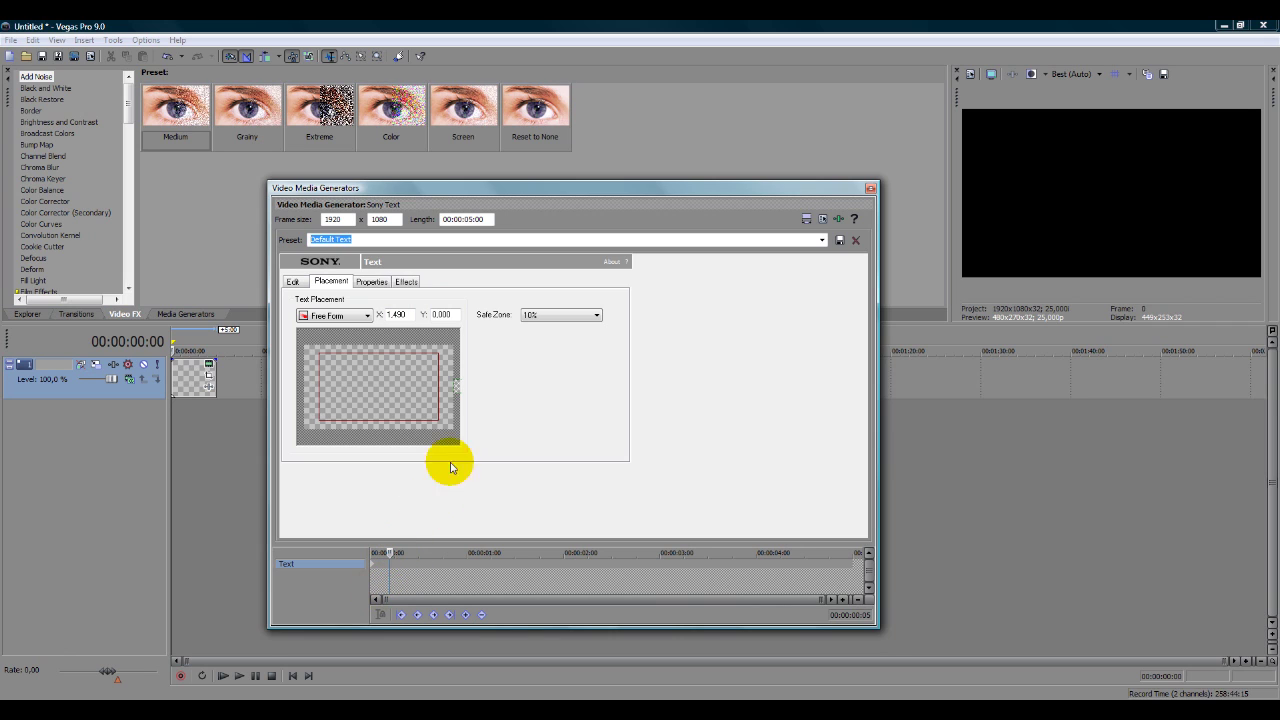
{"action": "left_click_drag", "start_coordinate": [456, 386], "coordinate": [360, 390]}
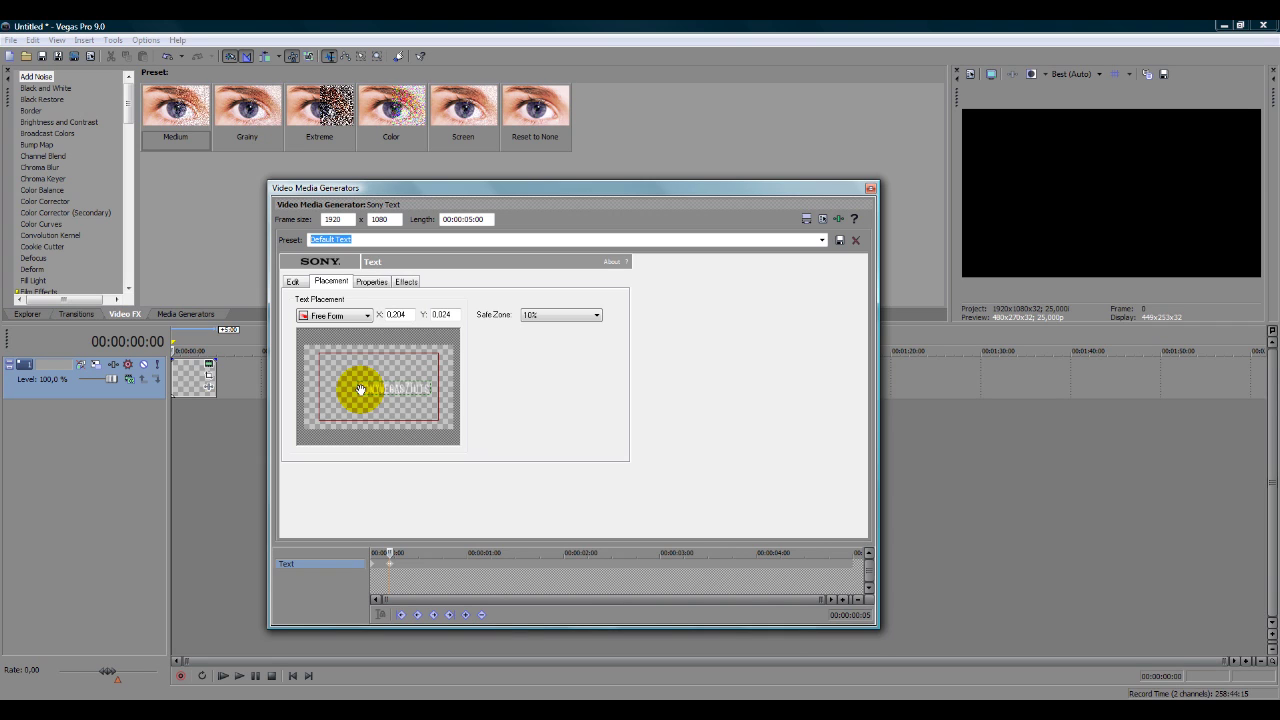
{"action": "double_click", "coordinate": [442, 314]}
{"action": "type", "text": "0.000"}
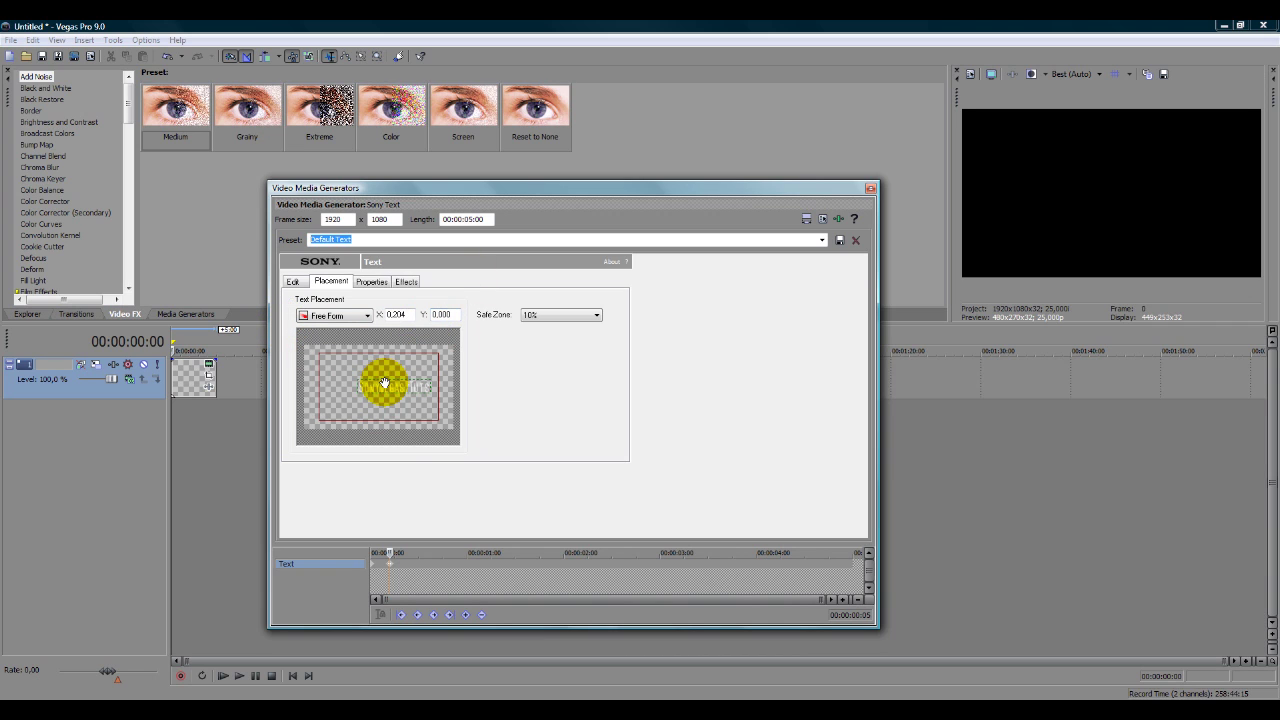
{"action": "left_click_drag", "start_coordinate": [386, 554], "coordinate": [669, 535]}
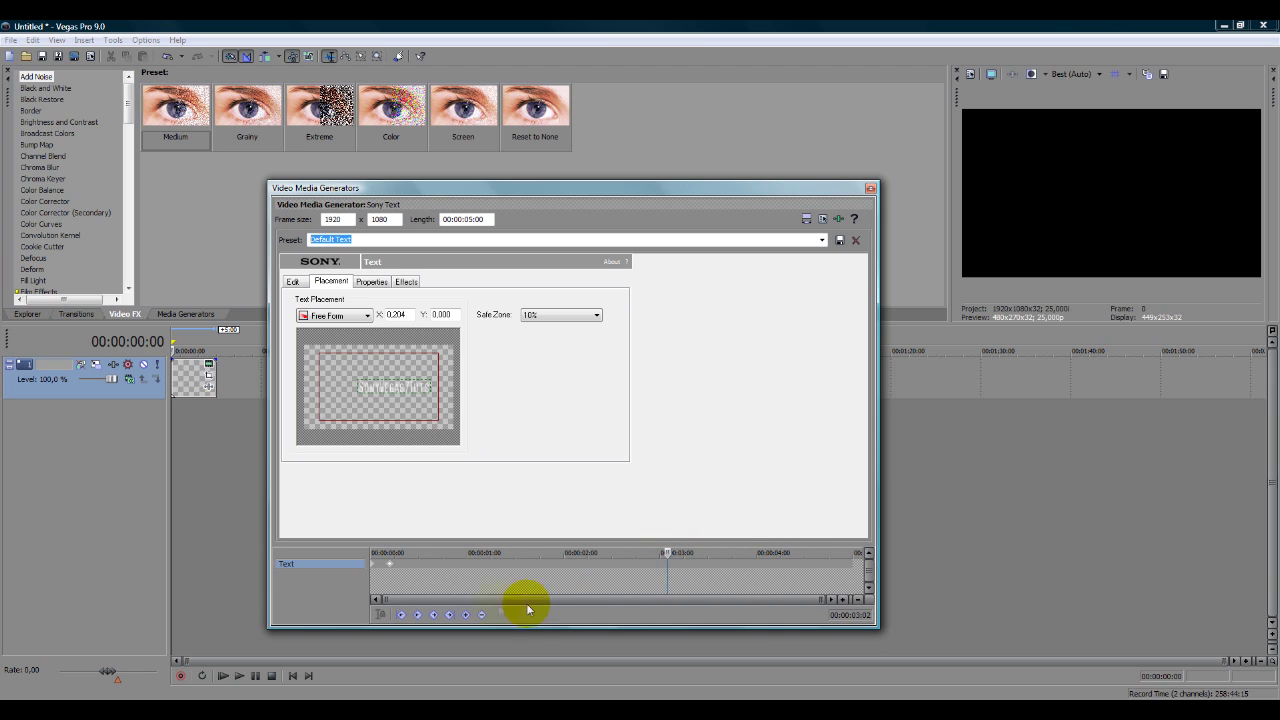
- Add a keyframe at 00:00:03:02 holding the text at X 0.115, Y 0.000
{"action": "left_click", "coordinate": [464, 616]}
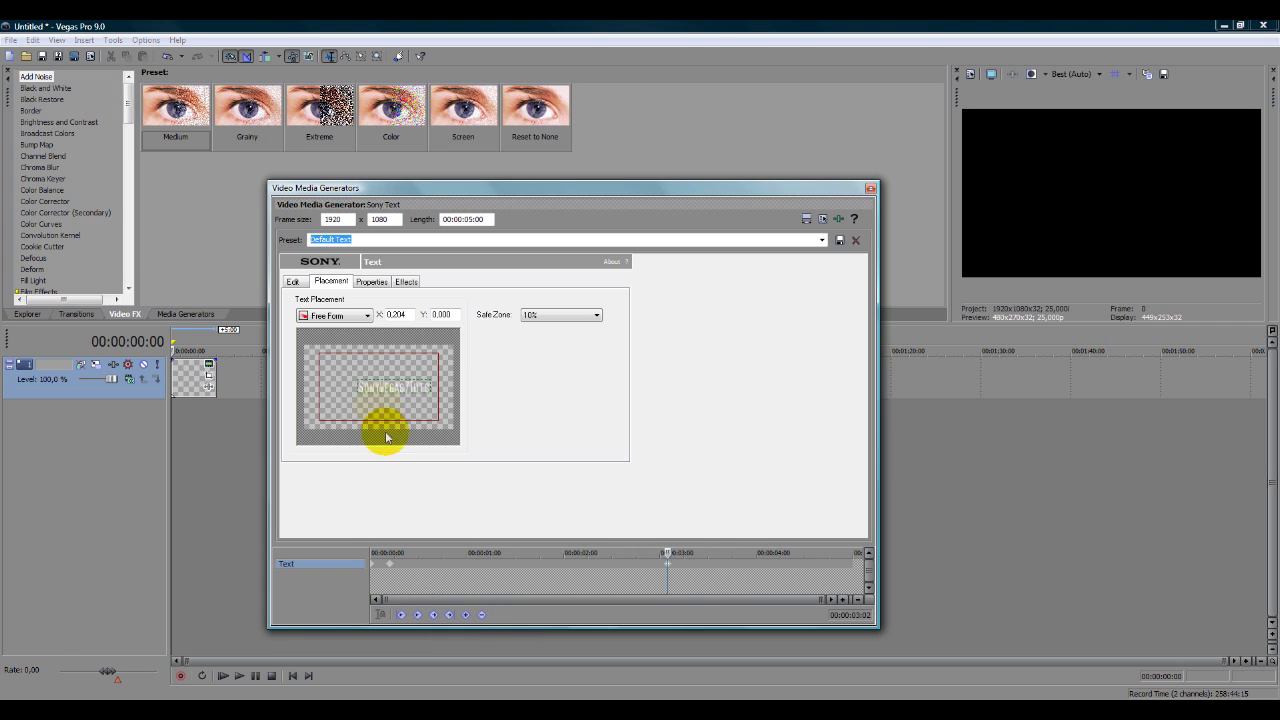
{"action": "left_click_drag", "start_coordinate": [402, 389], "coordinate": [366, 389]}
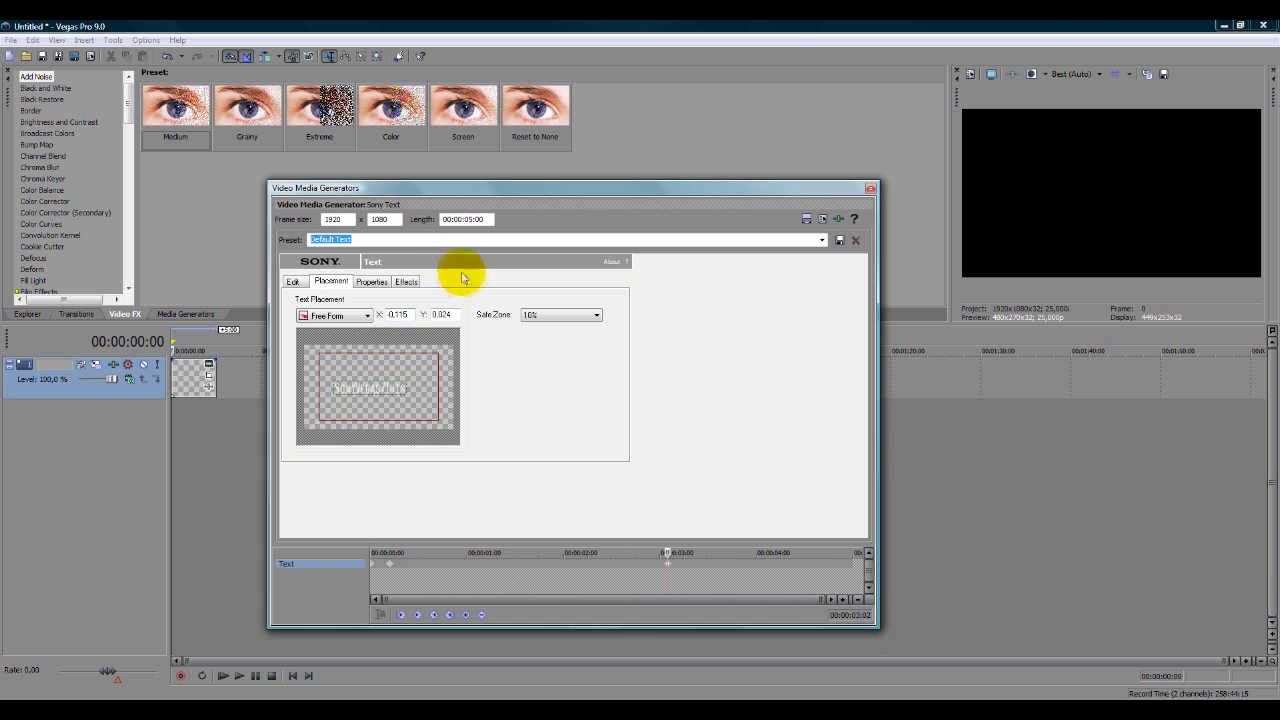
{"action": "left_click", "coordinate": [446, 314]}
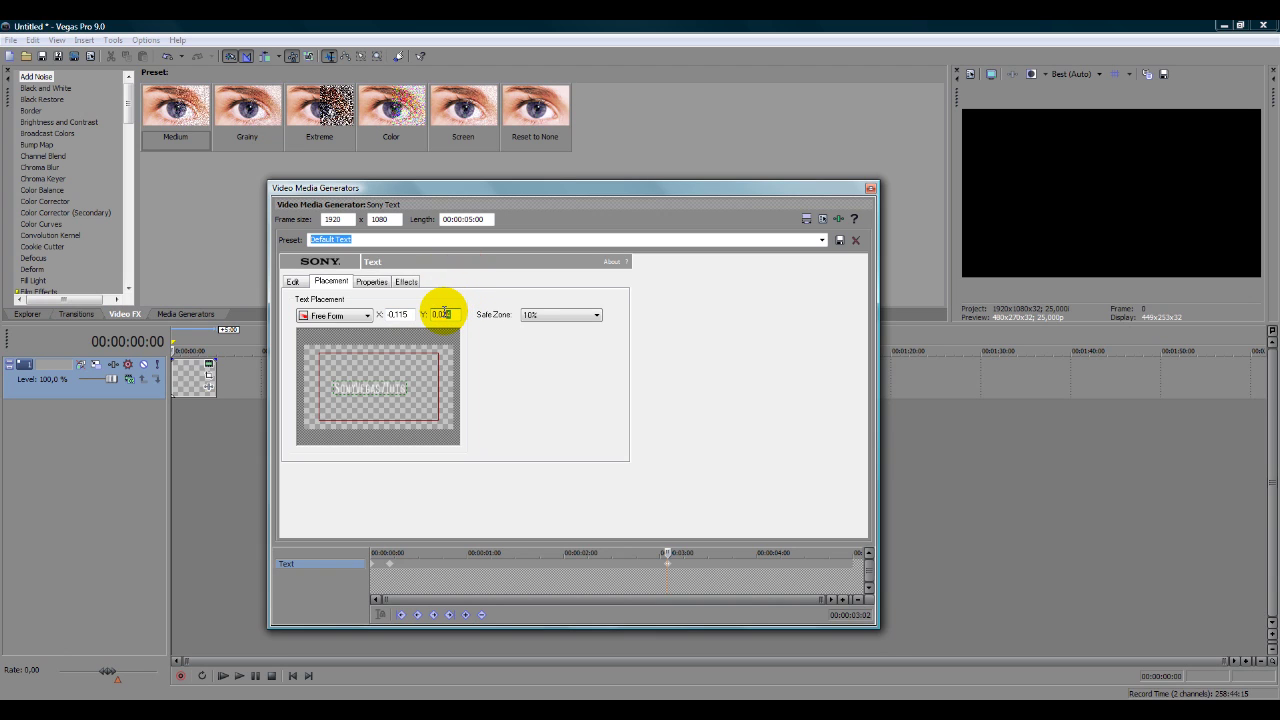
{"action": "left_click_drag", "start_coordinate": [443, 314], "coordinate": [450, 313]}
{"action": "type", "text": "00"}
{"action": "left_click", "coordinate": [360, 393]}
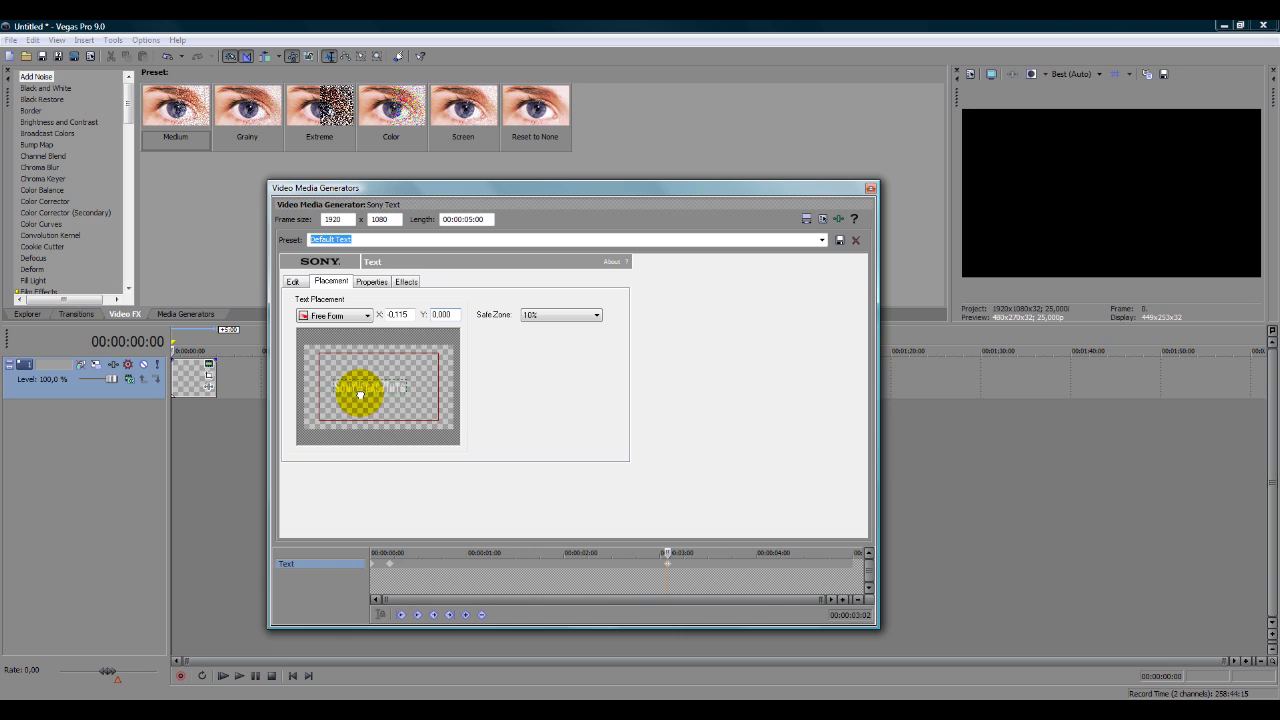
{"action": "mouse_move", "coordinate": [658, 545]}
{"action": "left_mouse_down"}
{"action": "mouse_move", "coordinate": [314, 537]}
{"action": "mouse_move", "coordinate": [664, 552]}
{"action": "left_mouse_up"}
{"action": "left_click_drag", "start_coordinate": [677, 550], "coordinate": [690, 551]}
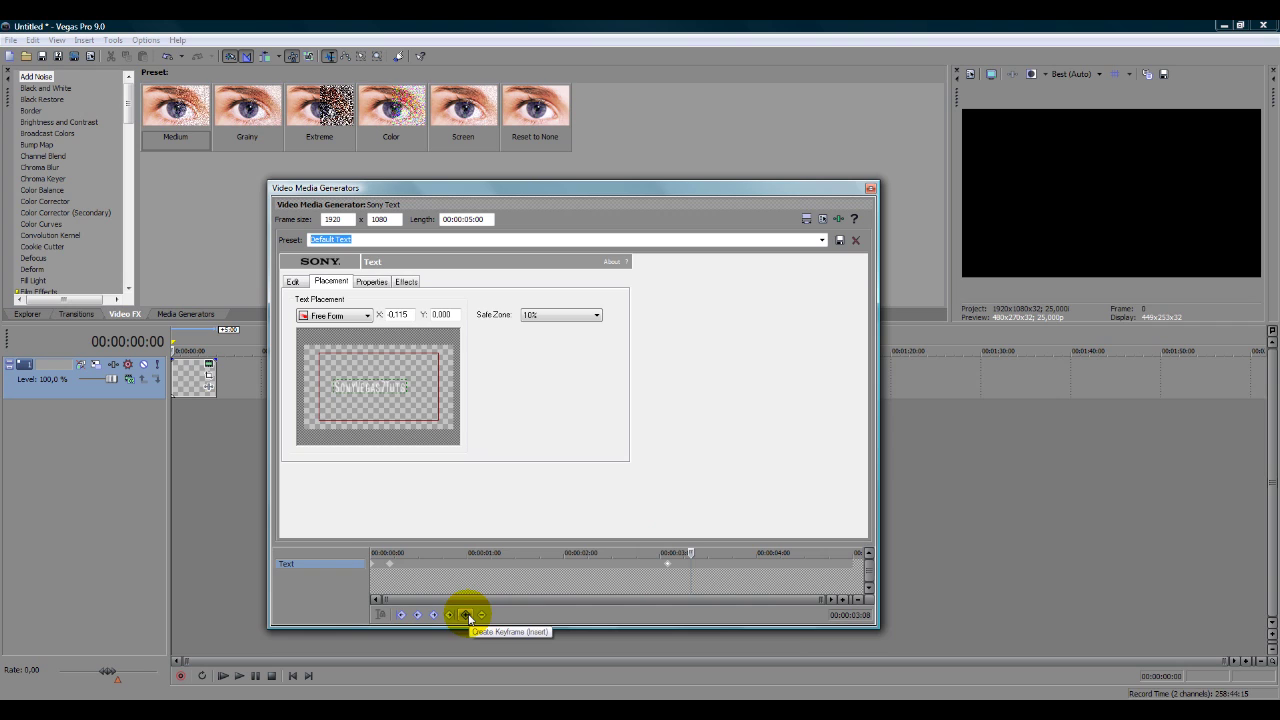
- Keyframe the text off the left edge at X -1.473, Y 0.000, then close the generator window
{"action": "left_click", "coordinate": [469, 618]}
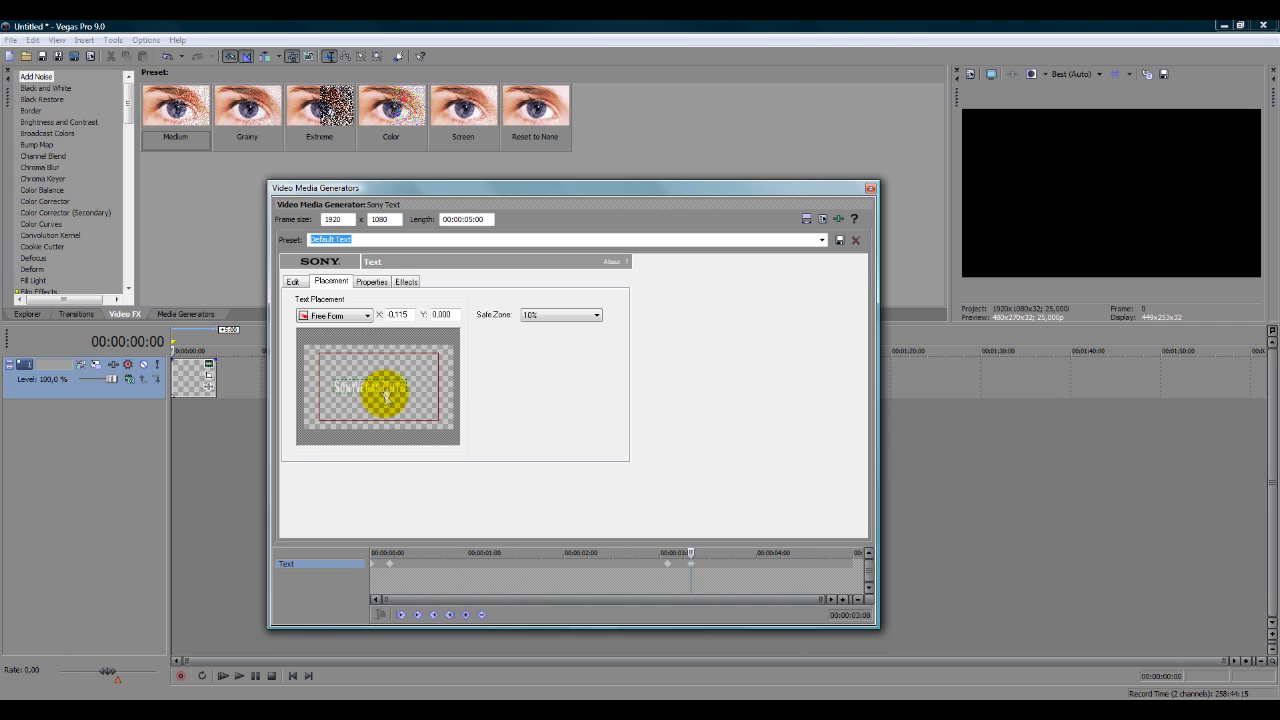
{"action": "left_click_drag", "start_coordinate": [380, 394], "coordinate": [287, 395]}
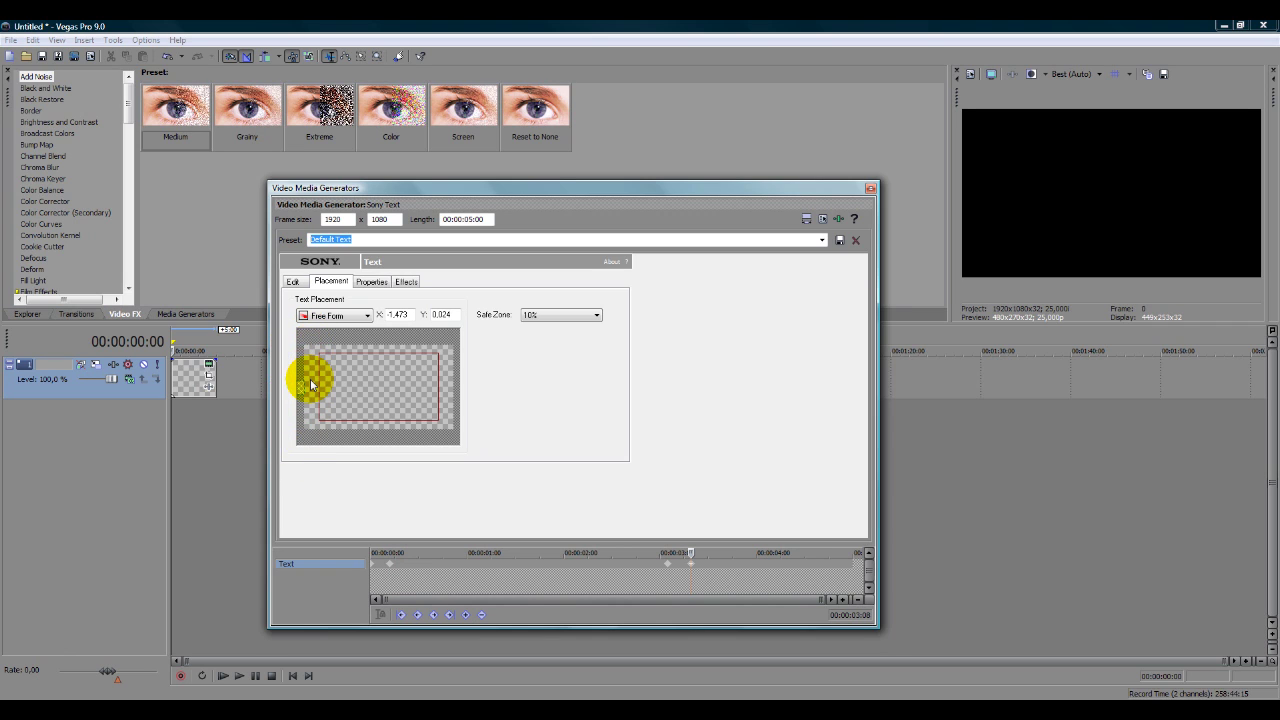
{"action": "left_click", "coordinate": [441, 314]}
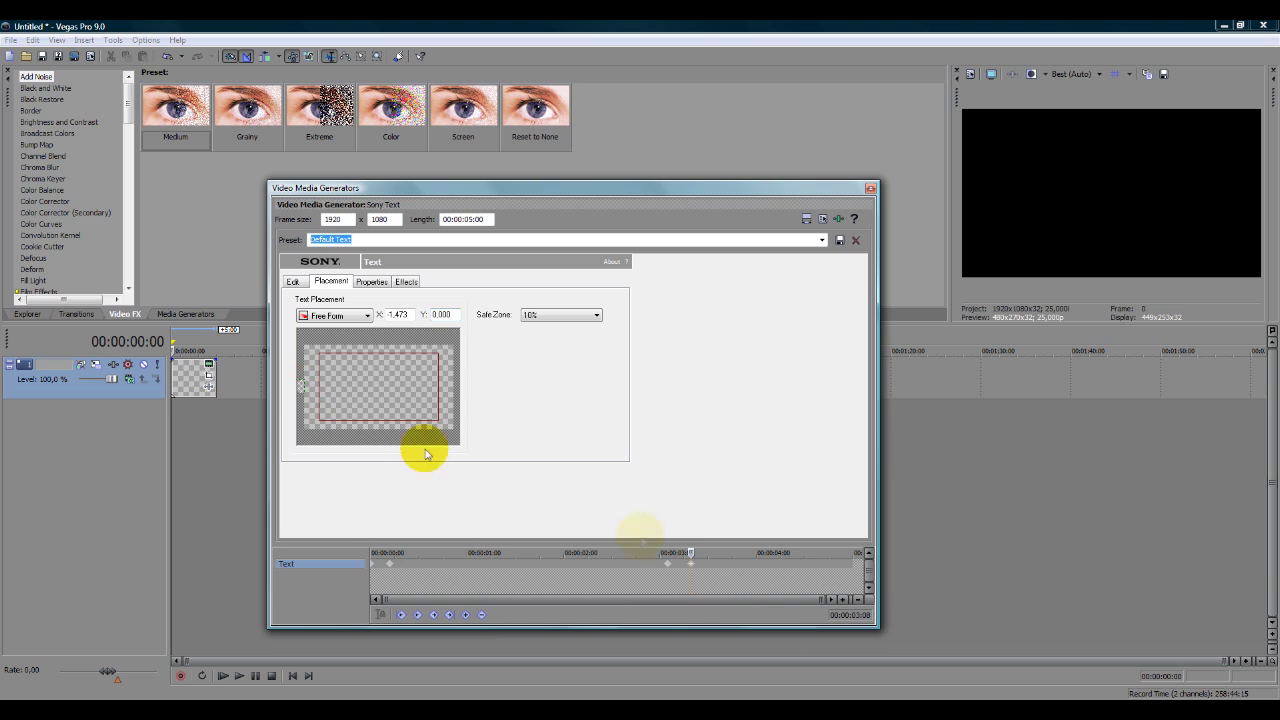
{"action": "left_click_drag", "start_coordinate": [686, 551], "coordinate": [763, 566]}
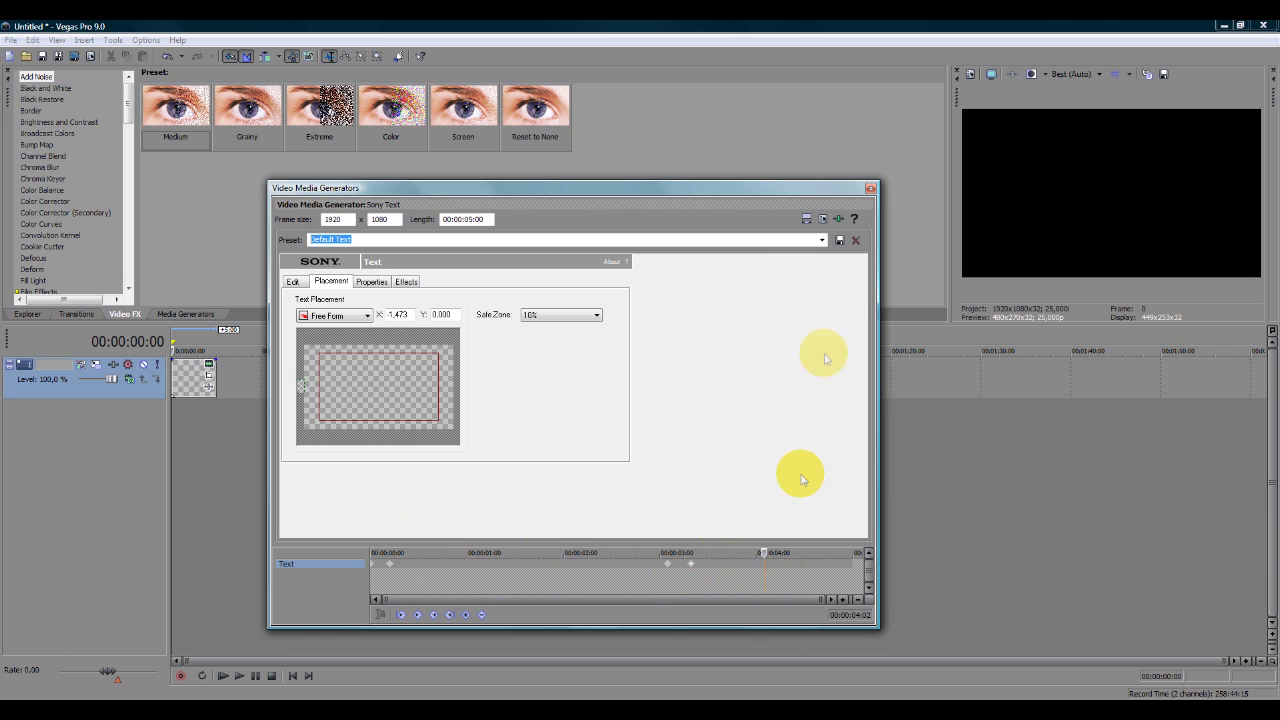
{"action": "left_click", "coordinate": [871, 189]}
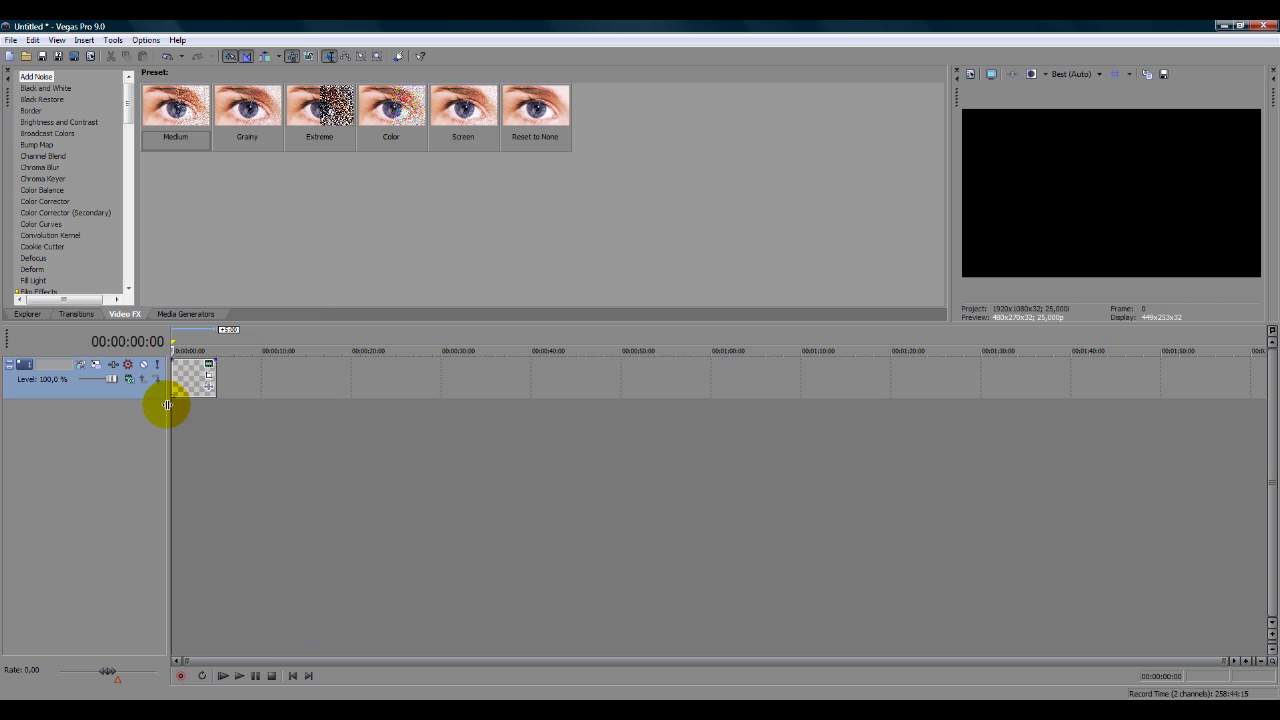